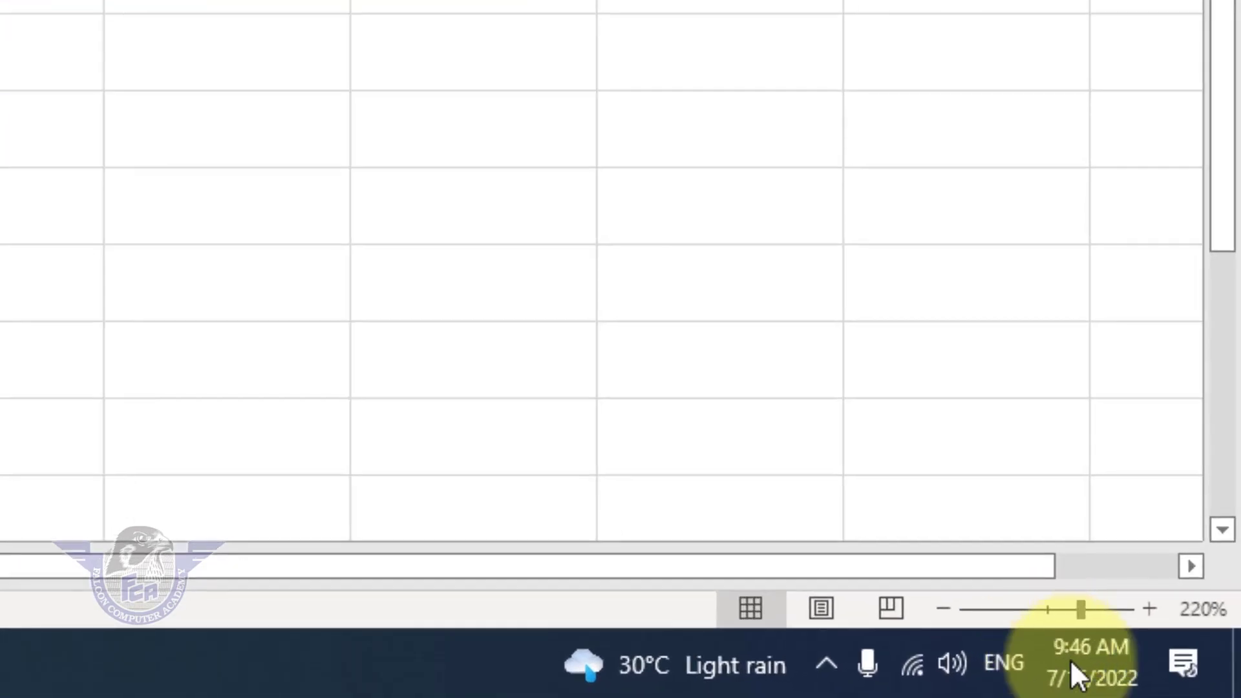
Open the Windows Date and Time dialog through the additional date, time and regional settings
{"action": "mouse_move", "coordinate": [1088, 680]}
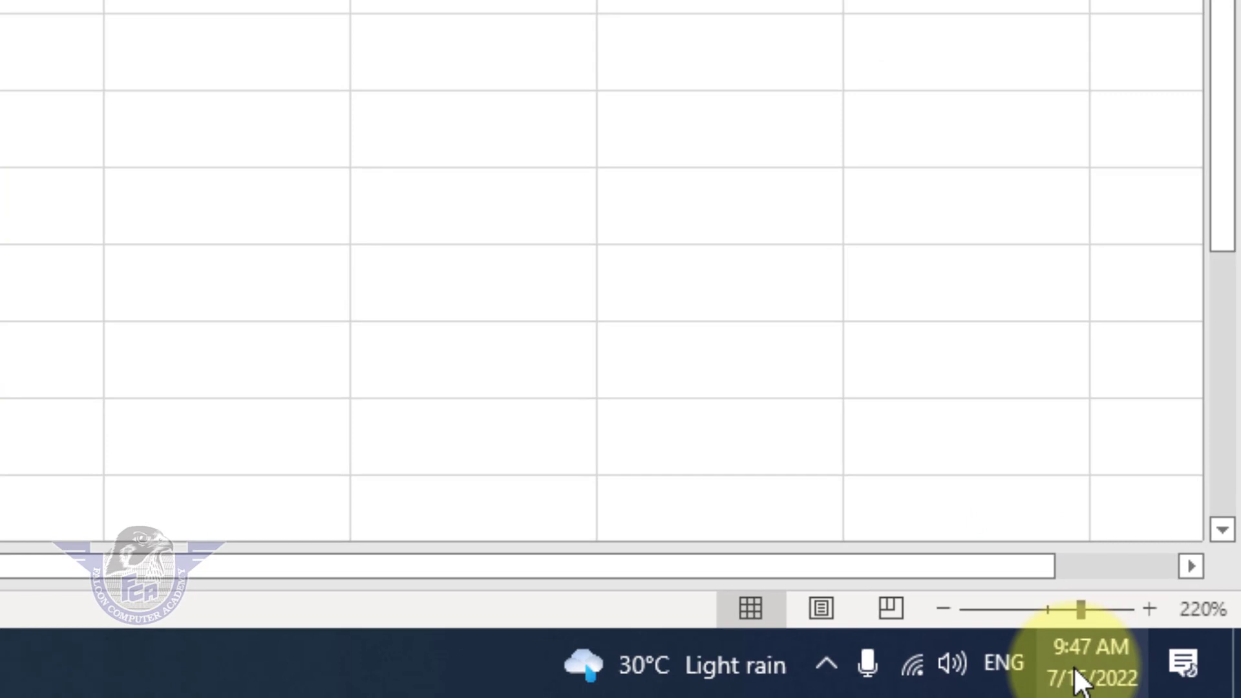
{"action": "mouse_move", "coordinate": [1179, 688]}
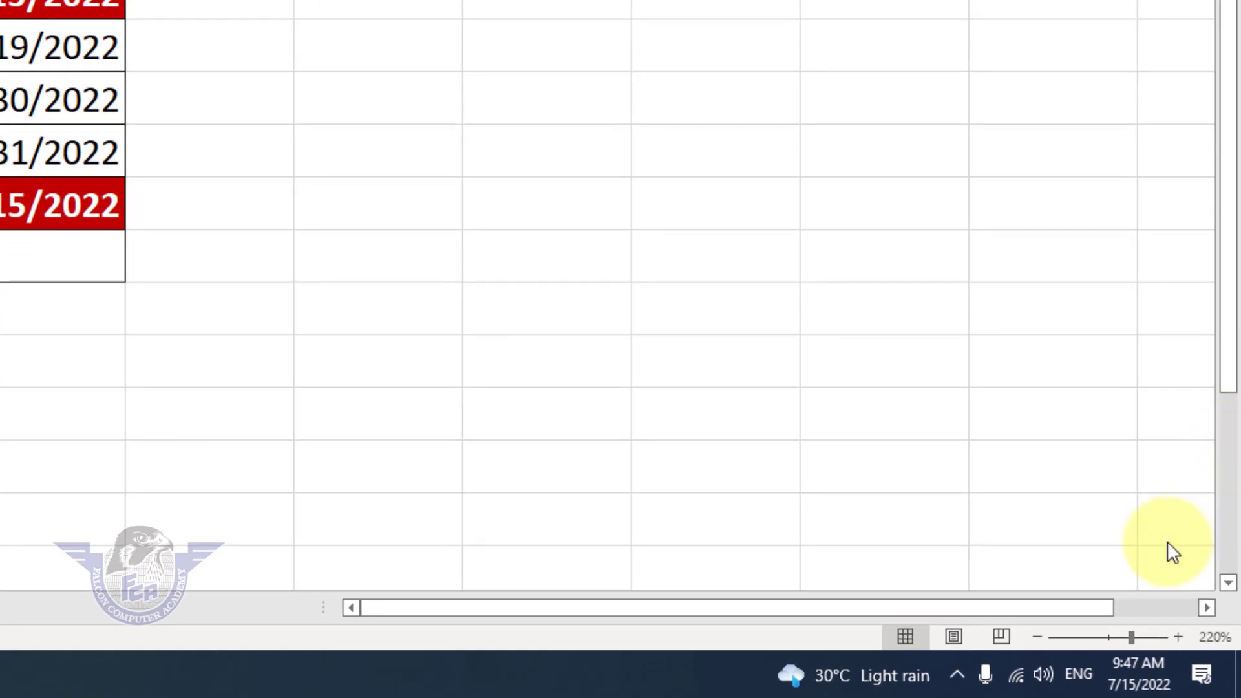
{"action": "left_click", "coordinate": [1134, 675]}
{"action": "right_click", "coordinate": [1128, 684]}
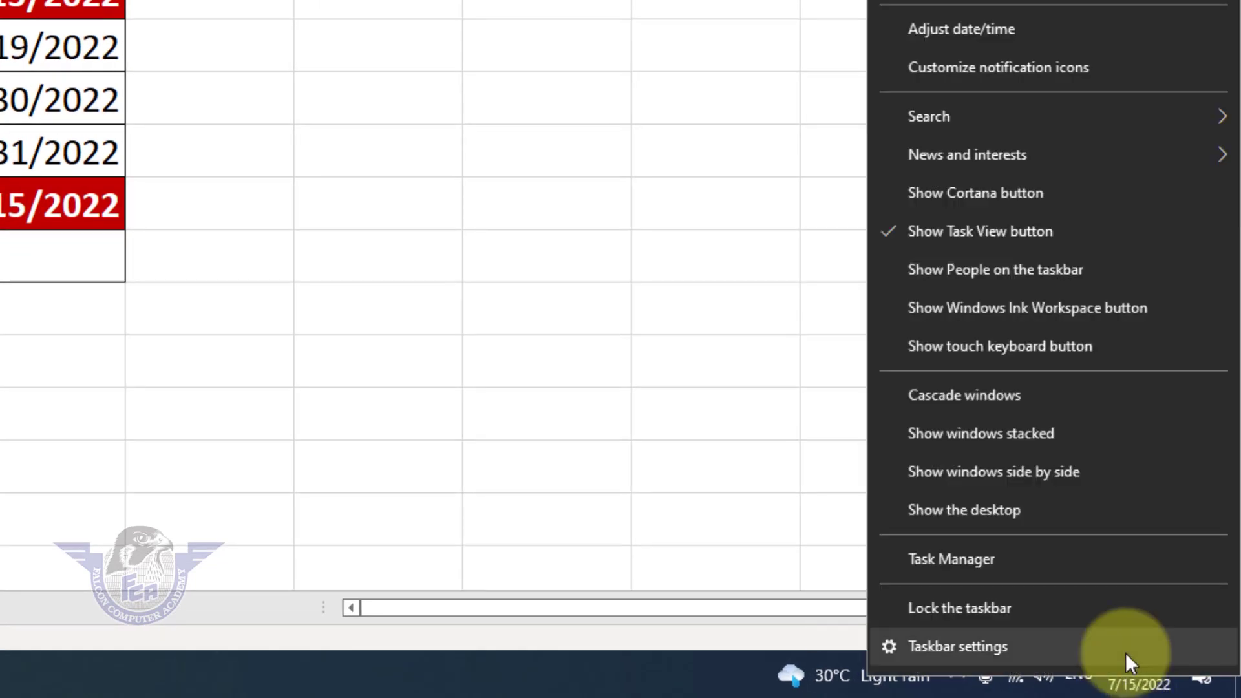
{"action": "left_click", "coordinate": [976, 30]}
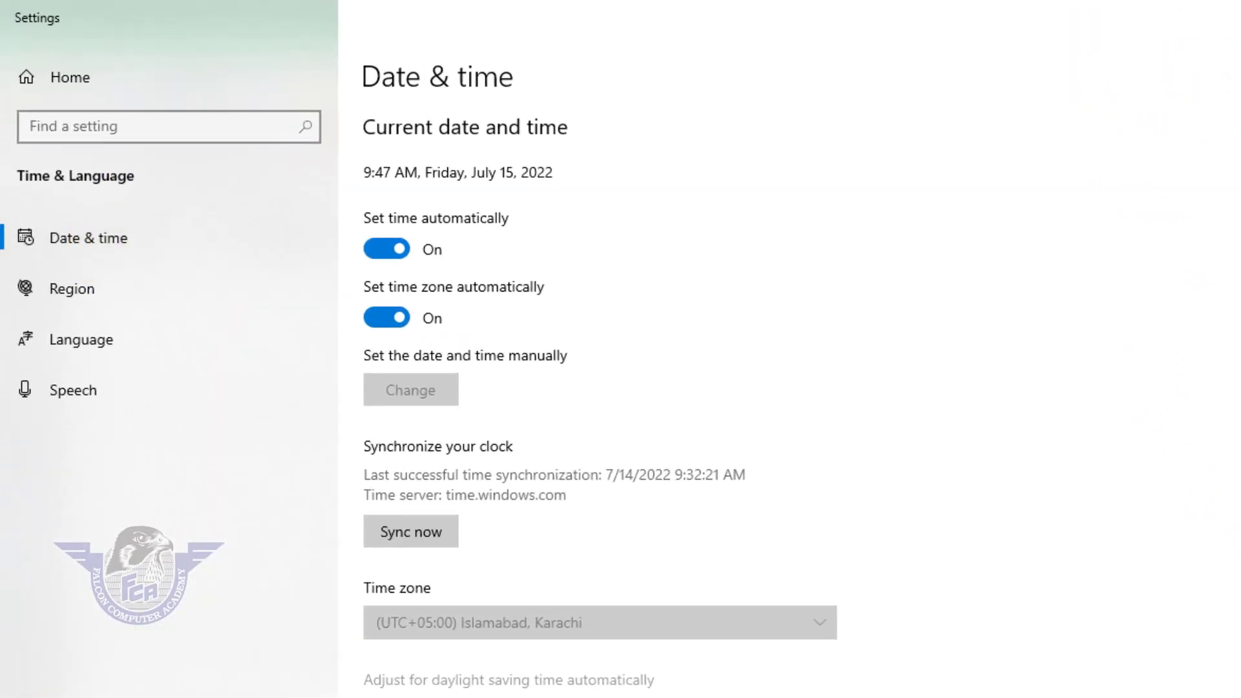
{"action": "left_click", "coordinate": [1182, 96]}
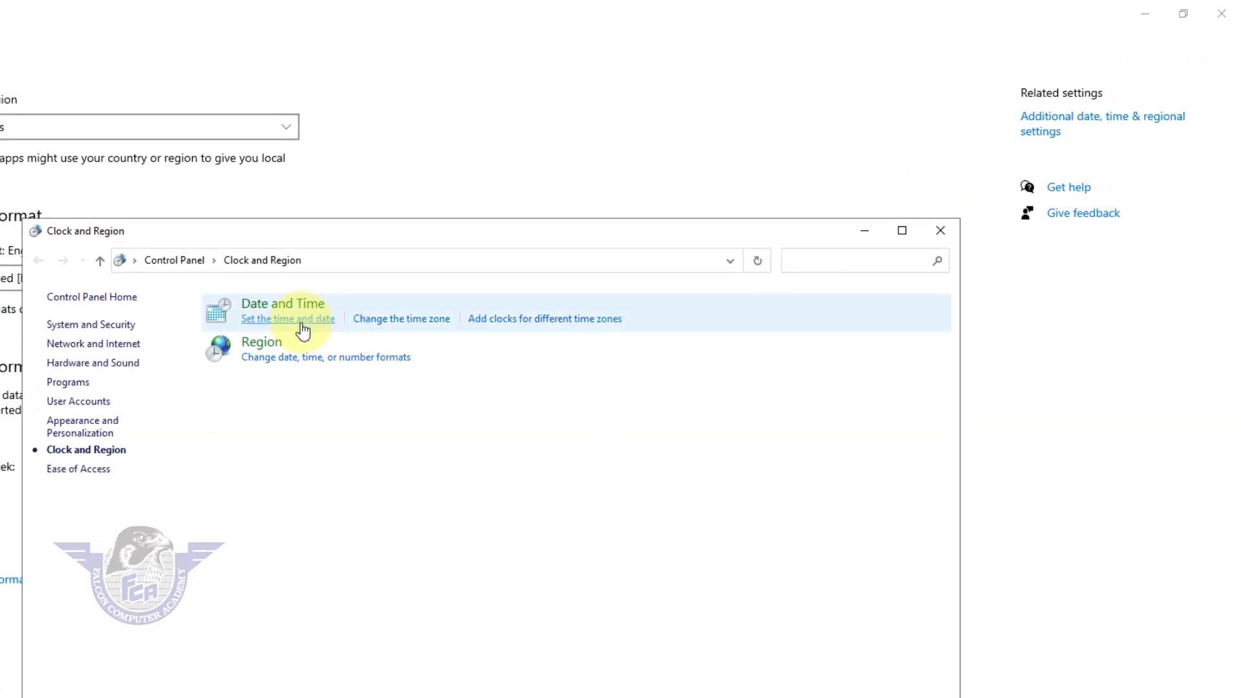
{"action": "left_click", "coordinate": [303, 331]}
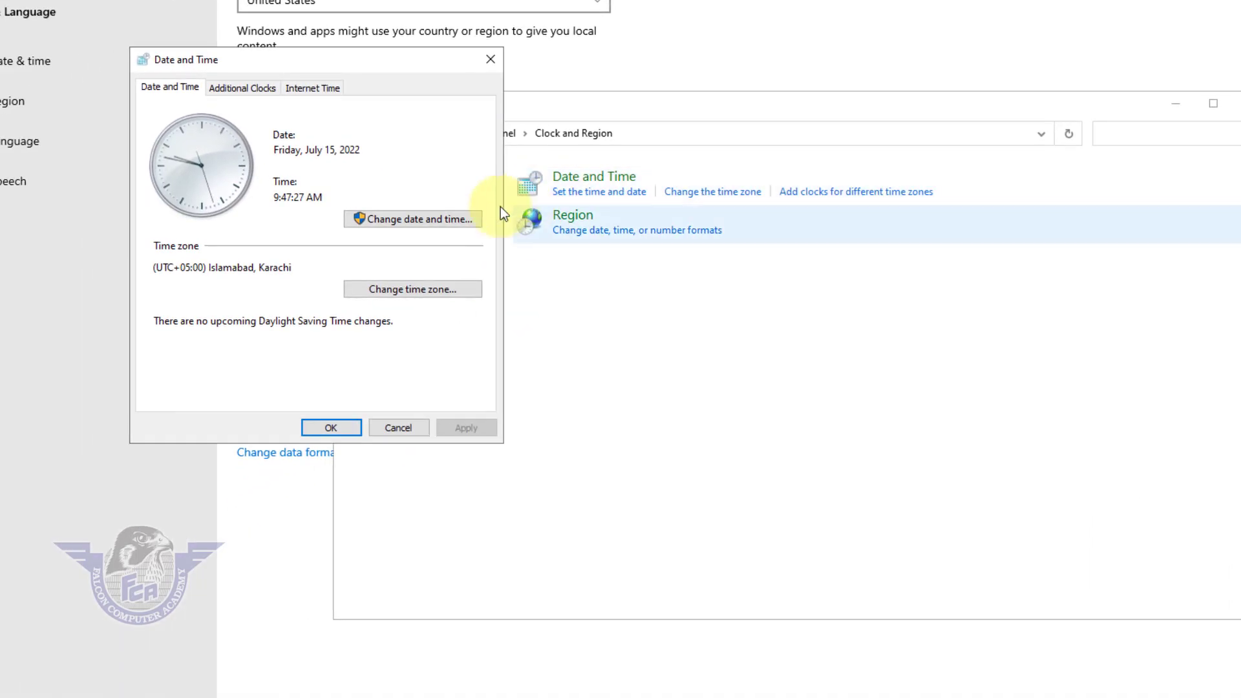
Set the system date to July 31, 2022, then close the Clock and Region and Settings windows
{"action": "left_click", "coordinate": [414, 219]}
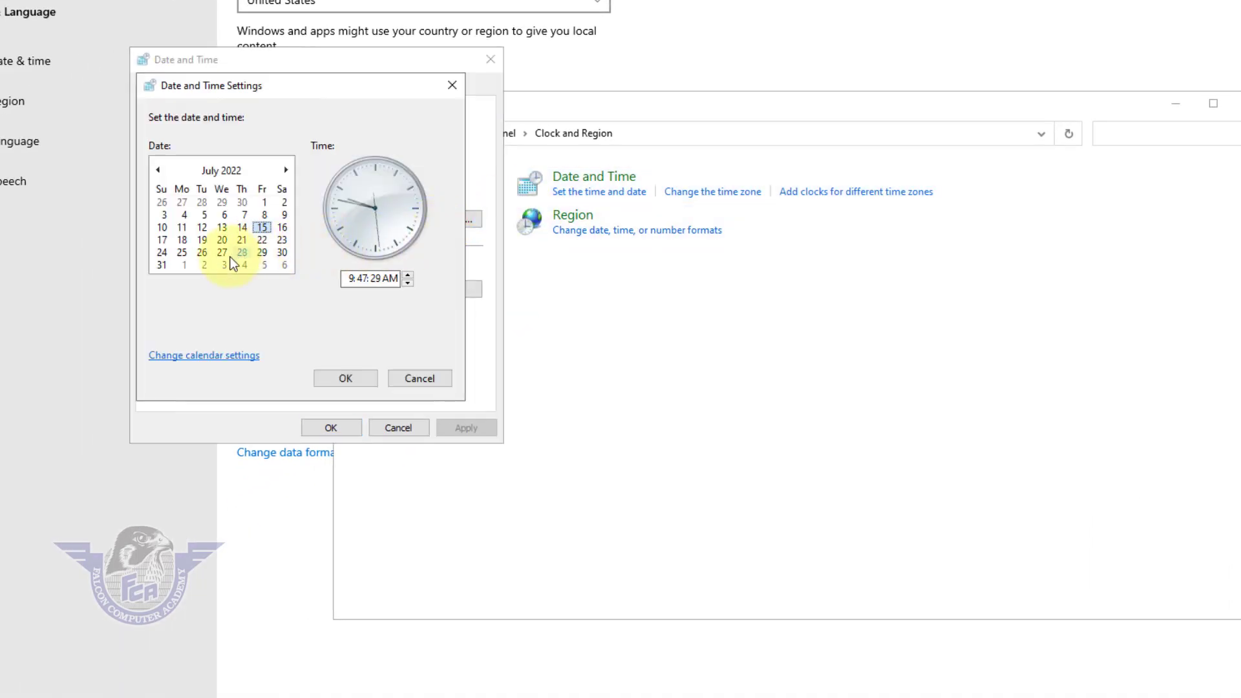
{"action": "left_click", "coordinate": [161, 265]}
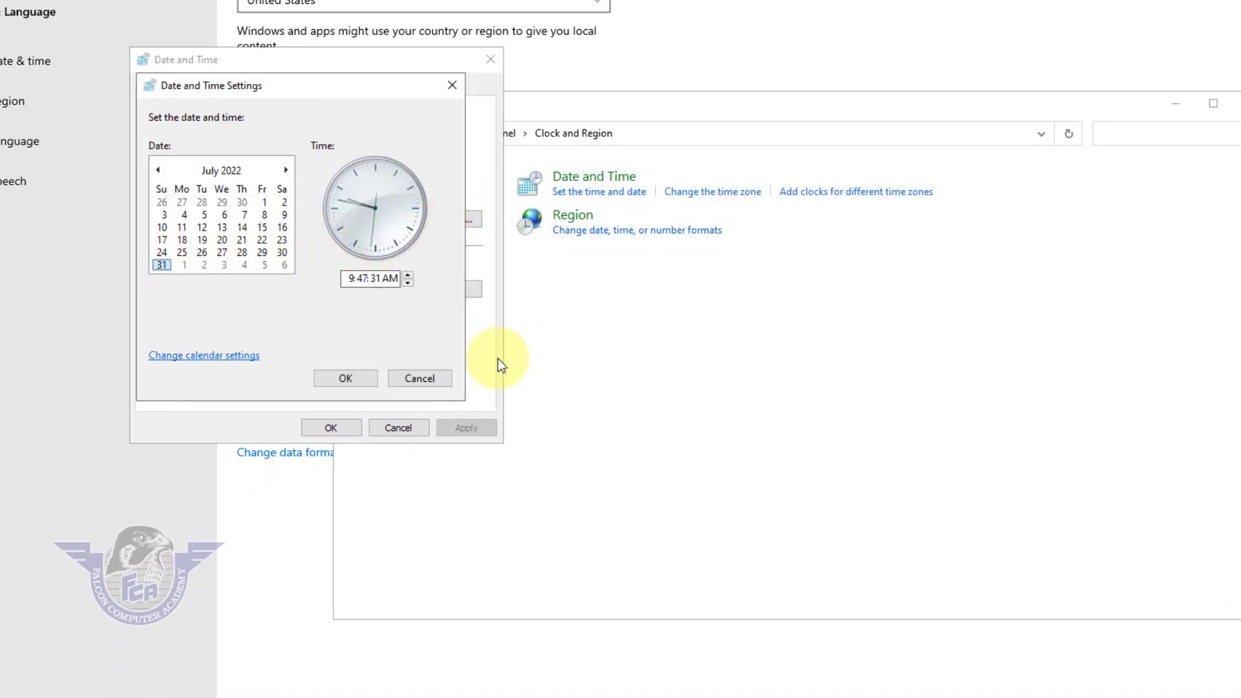
{"action": "left_click", "coordinate": [345, 379]}
{"action": "left_click", "coordinate": [331, 428]}
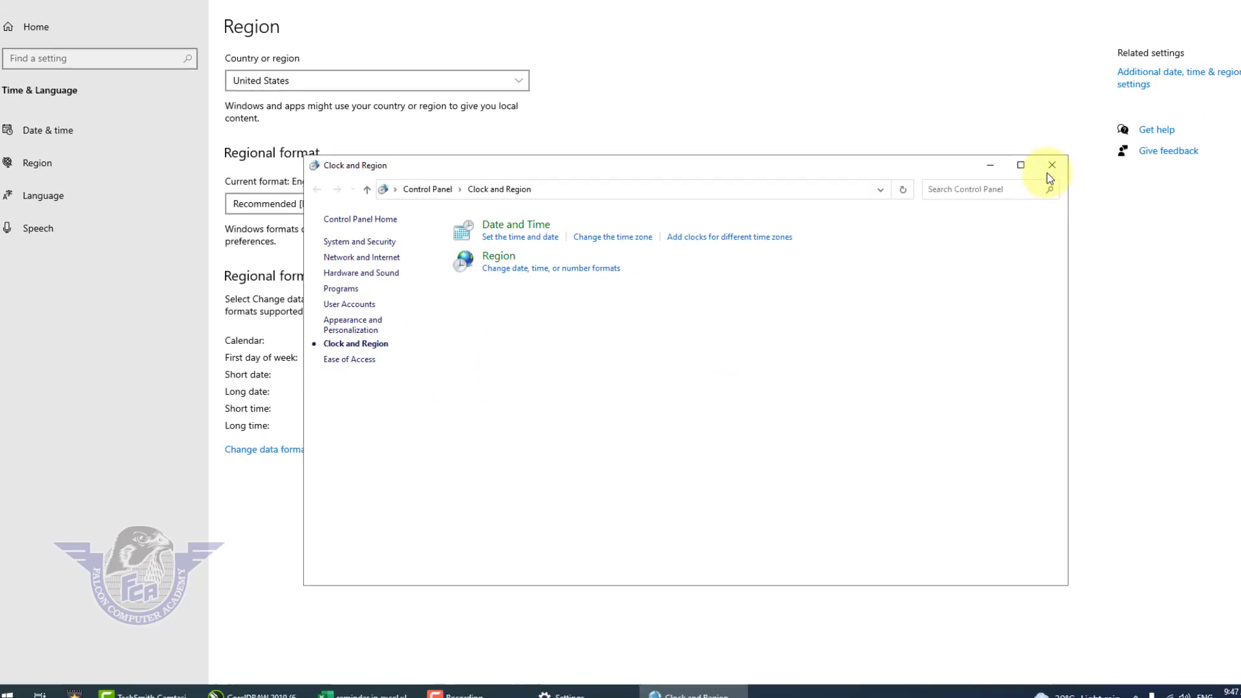
{"action": "left_click", "coordinate": [1231, 110]}
{"action": "left_click", "coordinate": [1234, 8]}
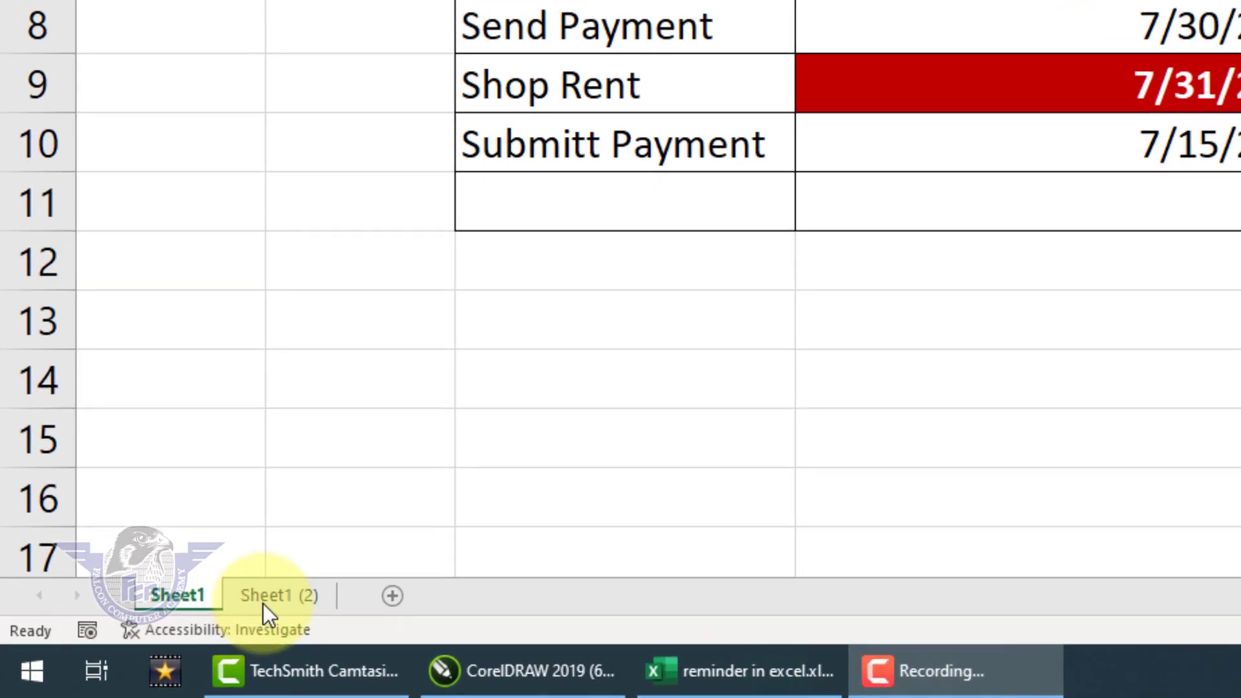
On Sheet1 (2), select the due date cells D4:D11 and start a new conditional formatting rule
{"action": "left_click", "coordinate": [263, 603]}
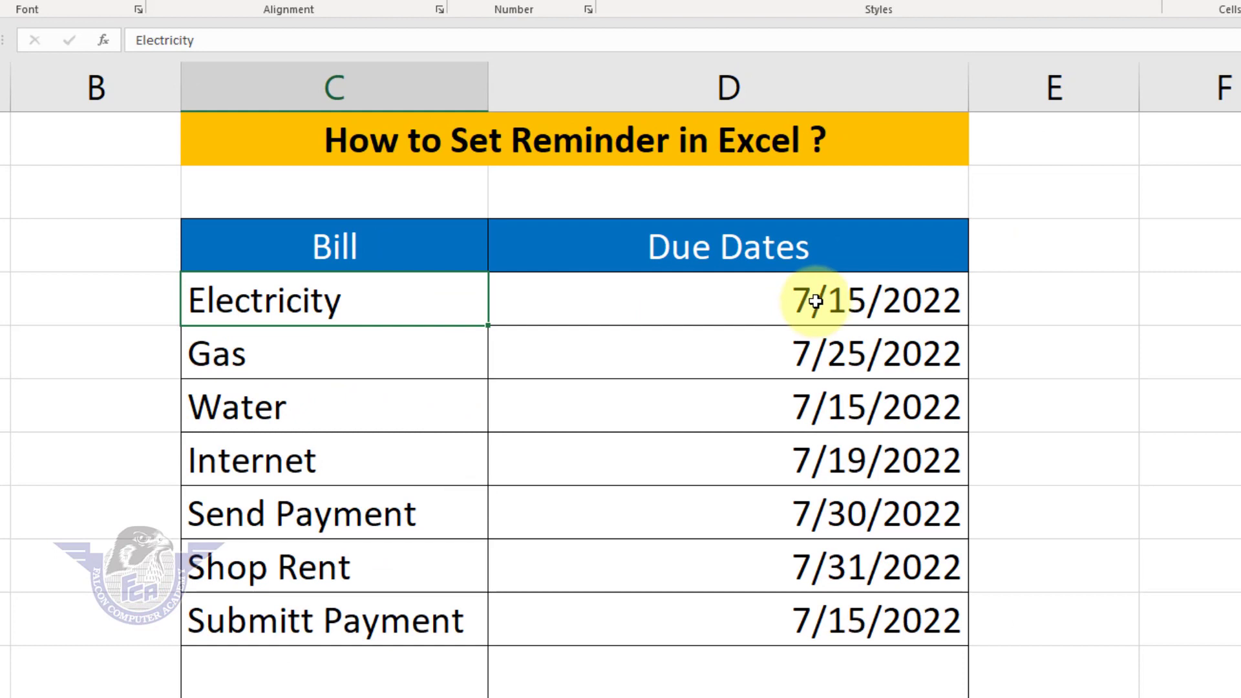
{"action": "left_click_drag", "start_coordinate": [816, 301], "coordinate": [778, 602]}
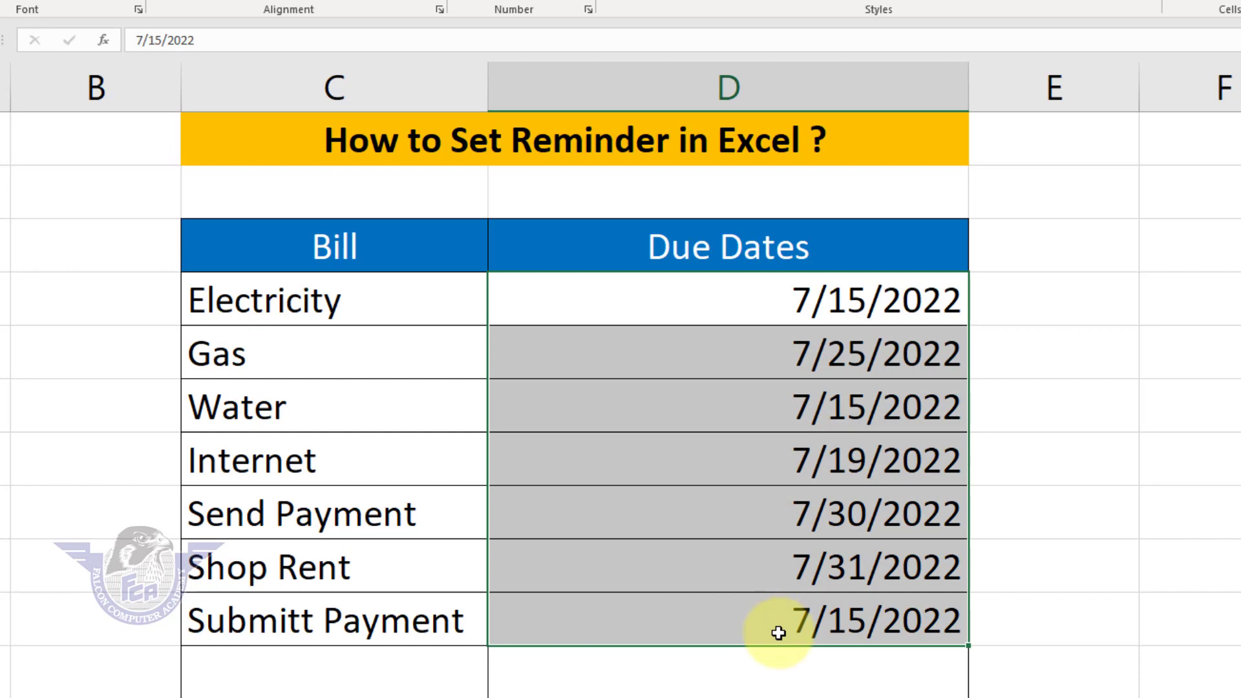
{"action": "left_click_drag", "start_coordinate": [778, 633], "coordinate": [776, 656]}
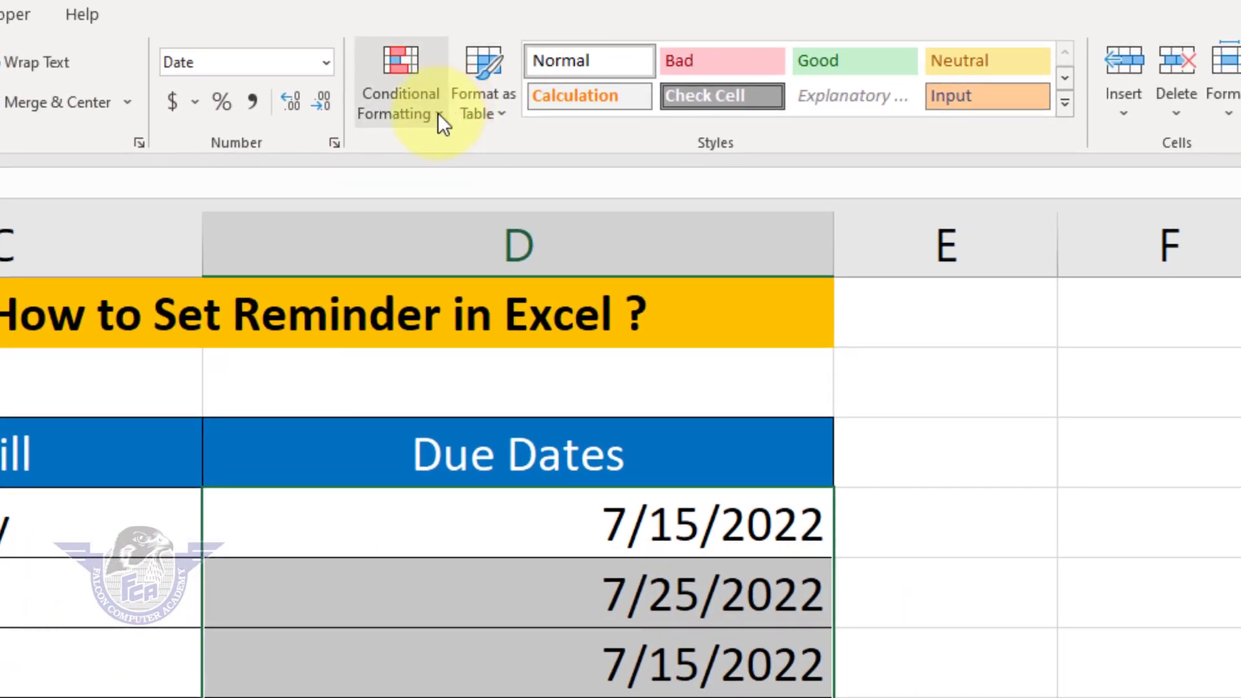
{"action": "left_click", "coordinate": [674, 128]}
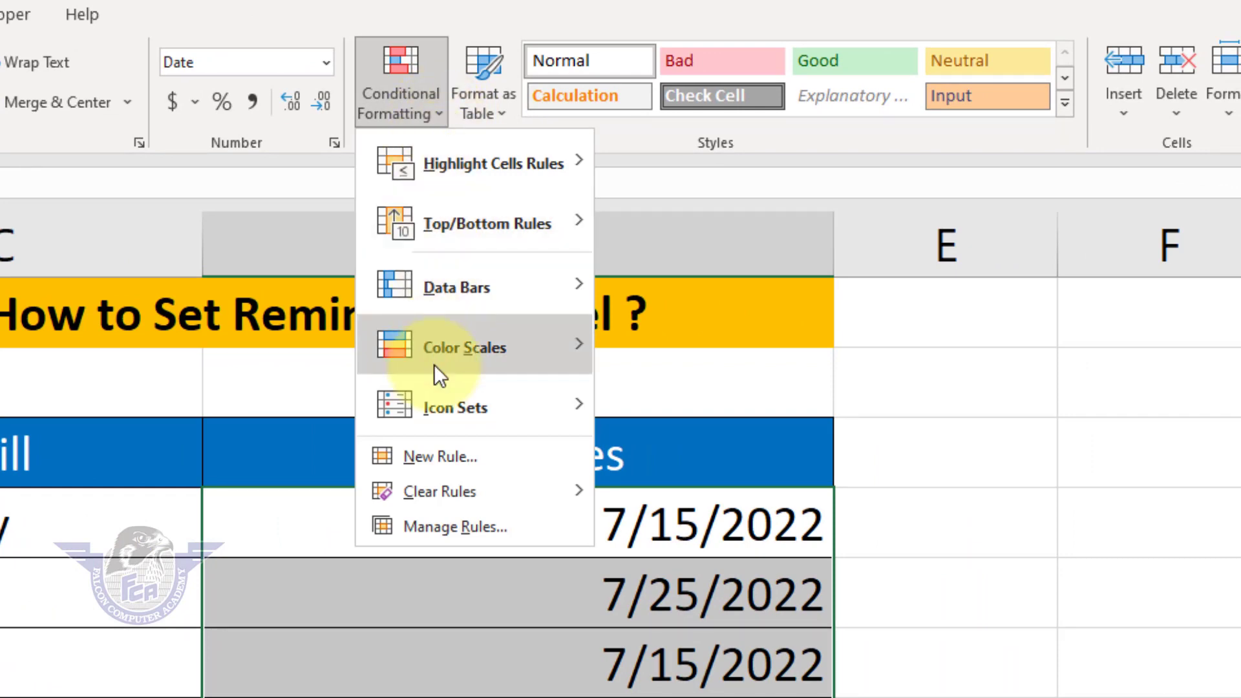
{"action": "left_click", "coordinate": [440, 458]}
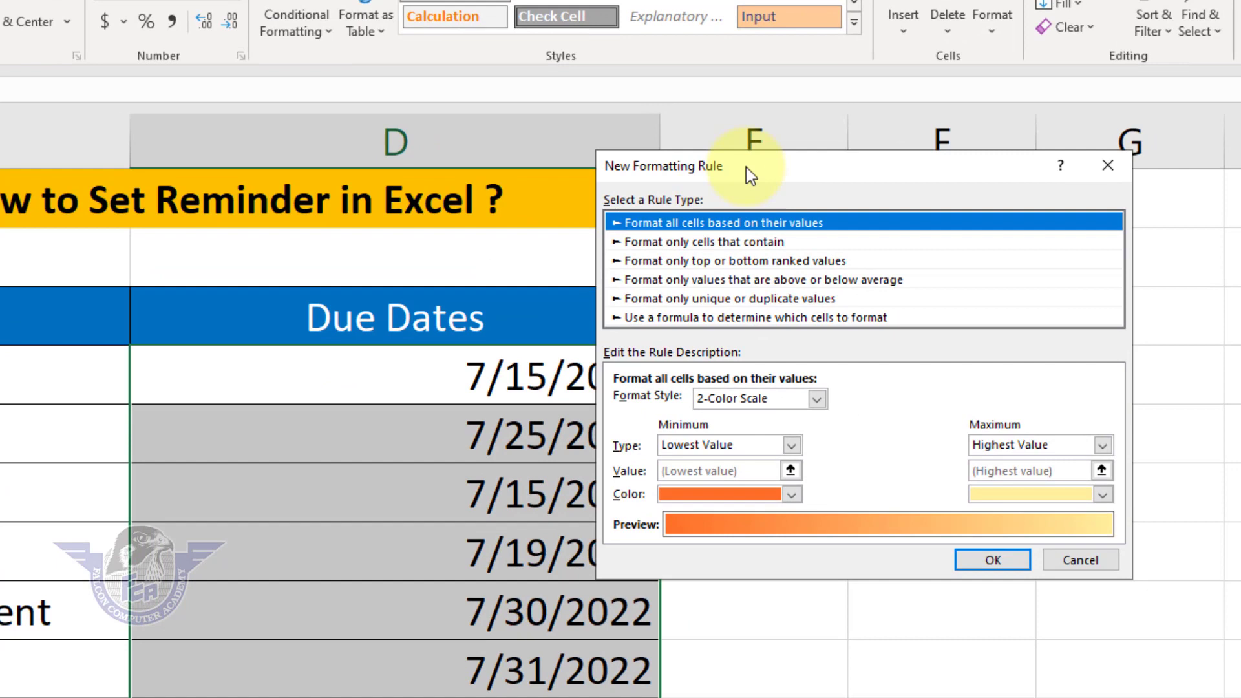
Make the rule formula-based, using =and(d4<>"",d4=today()) to determine which cells to format
{"action": "left_click_drag", "start_coordinate": [746, 167], "coordinate": [820, 257]}
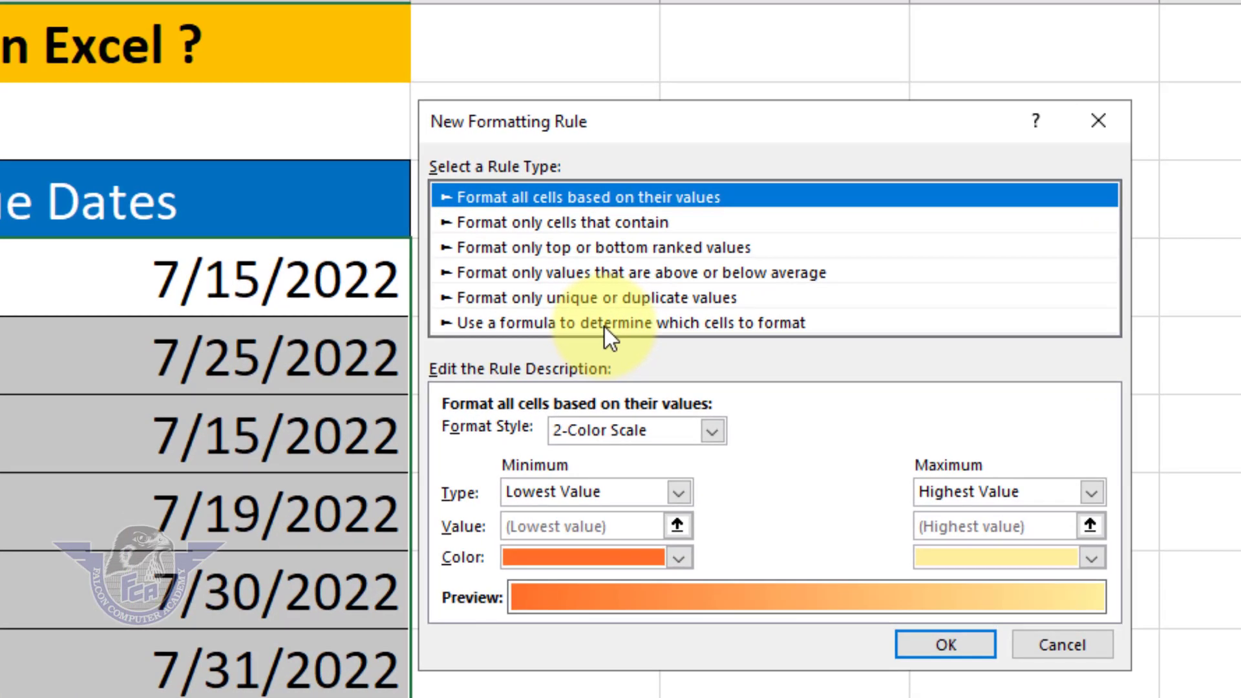
{"action": "left_click", "coordinate": [604, 326]}
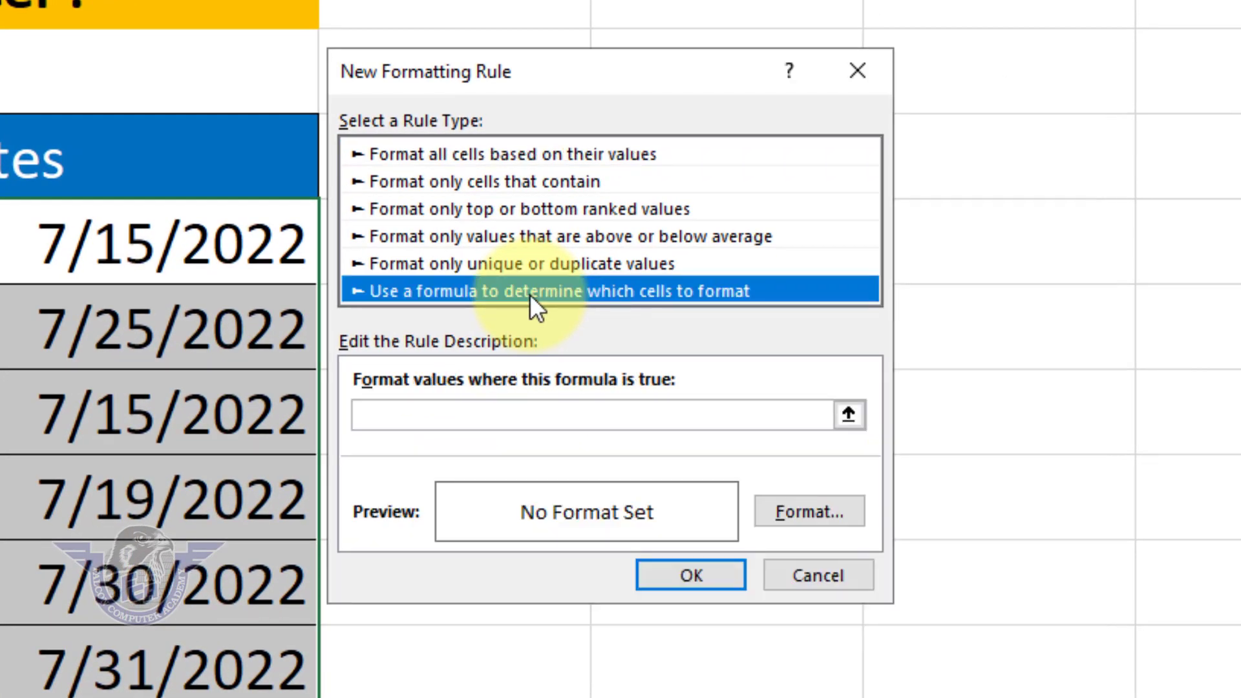
{"action": "left_click", "coordinate": [477, 411]}
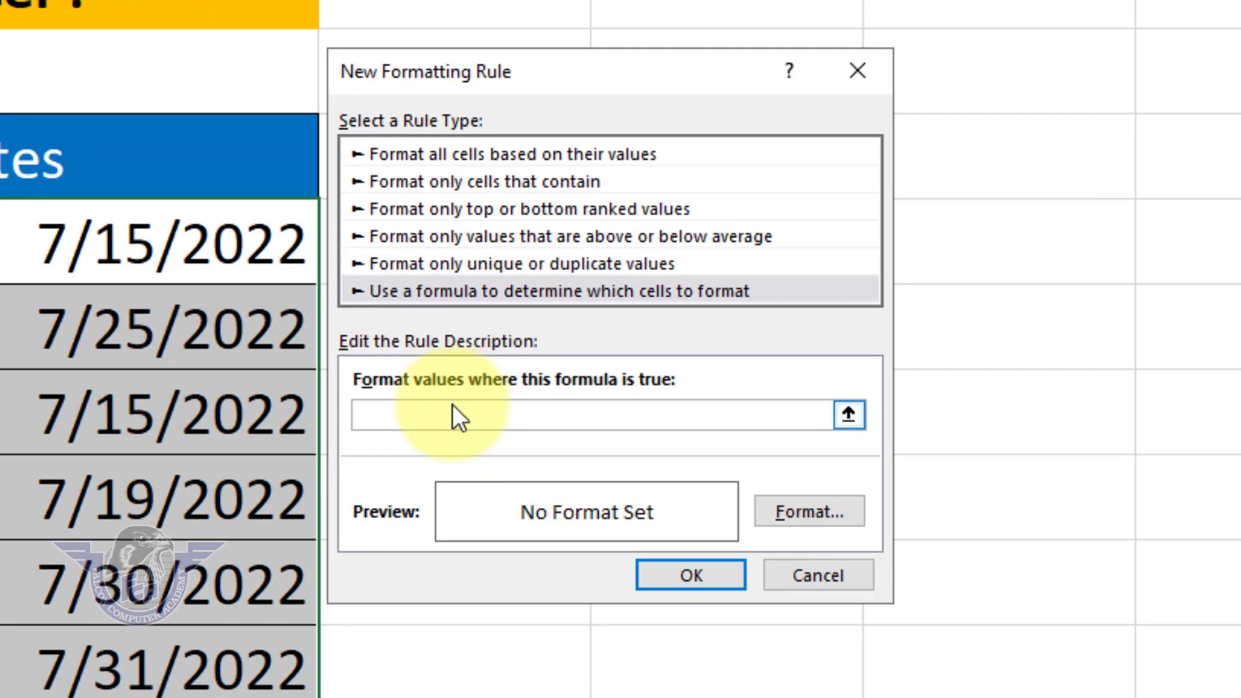
{"action": "type", "text": "=and("}
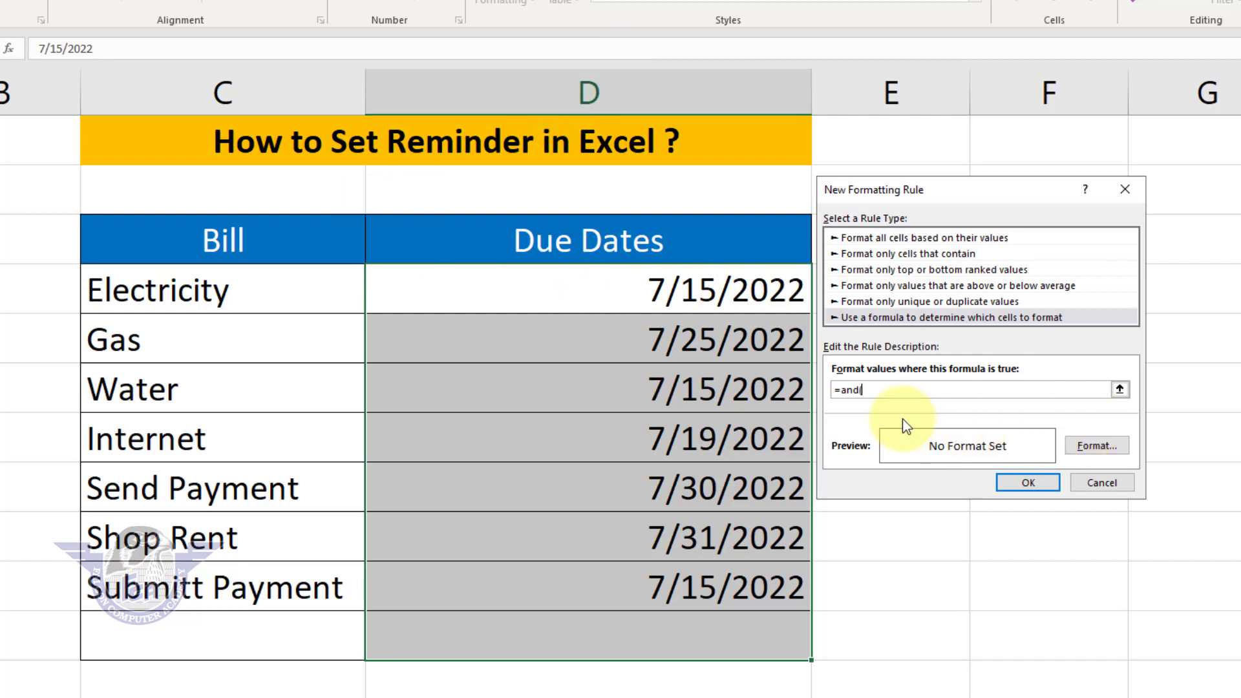
{"action": "type", "text": "d4<>"}
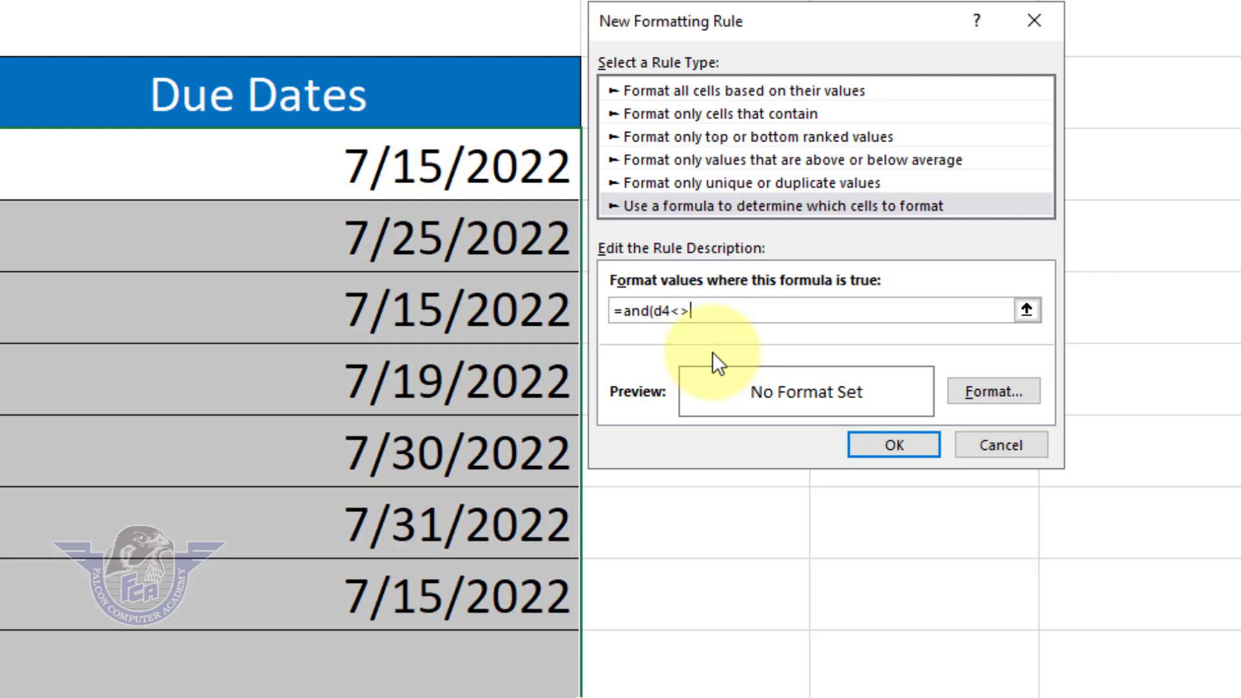
{"action": "type", "text": "\"\","}
{"action": "type", "text": "d4"}
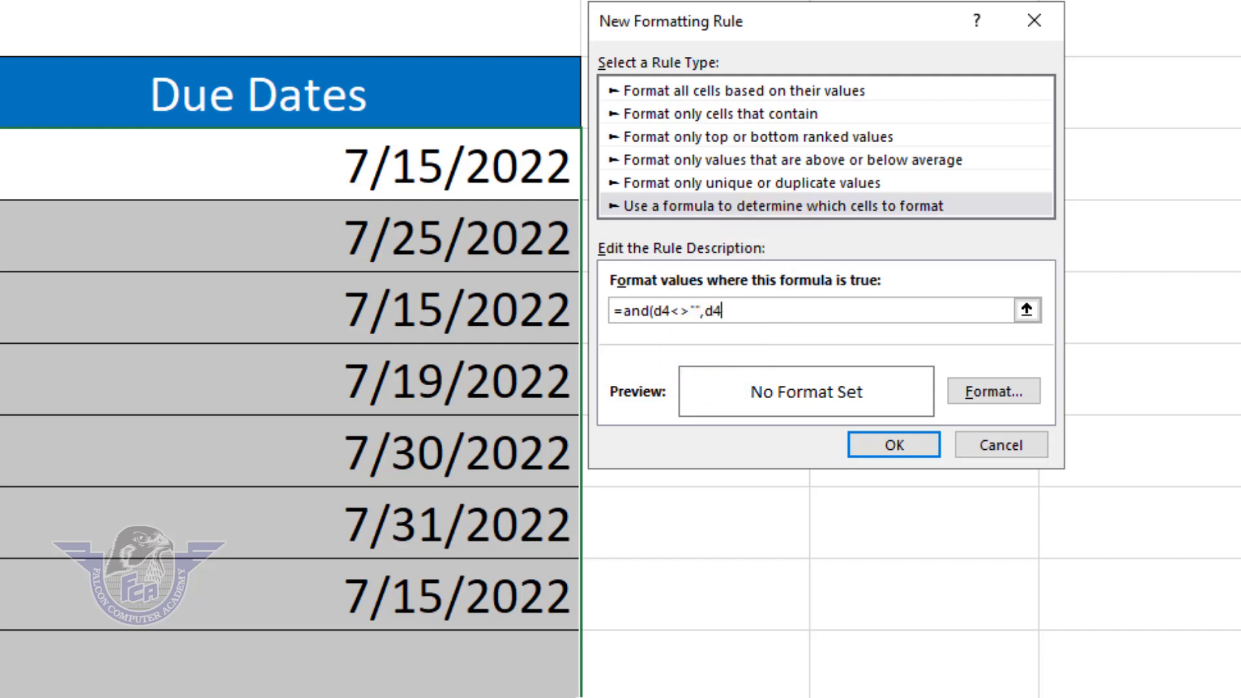
{"action": "type", "text": "=today"}
{"action": "type", "text": "())"}
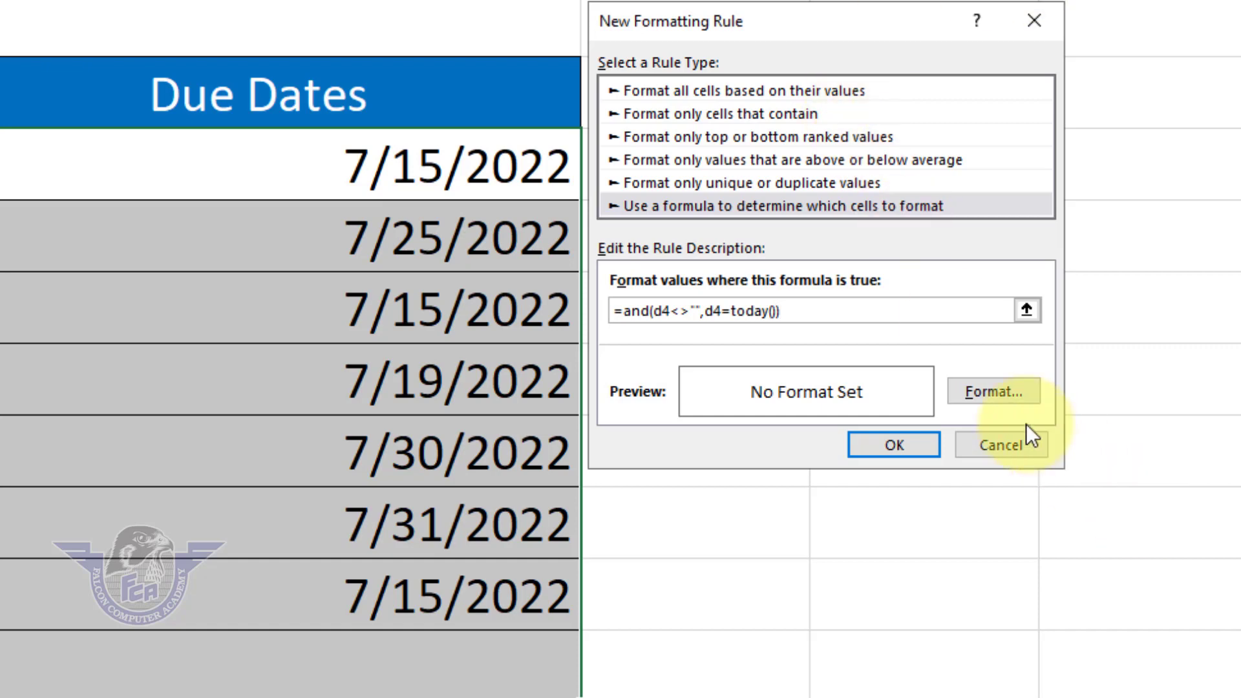
Give the rule a dark red fill with a bold white font, apply it to the due dates and deselect the range
{"action": "left_click", "coordinate": [987, 391]}
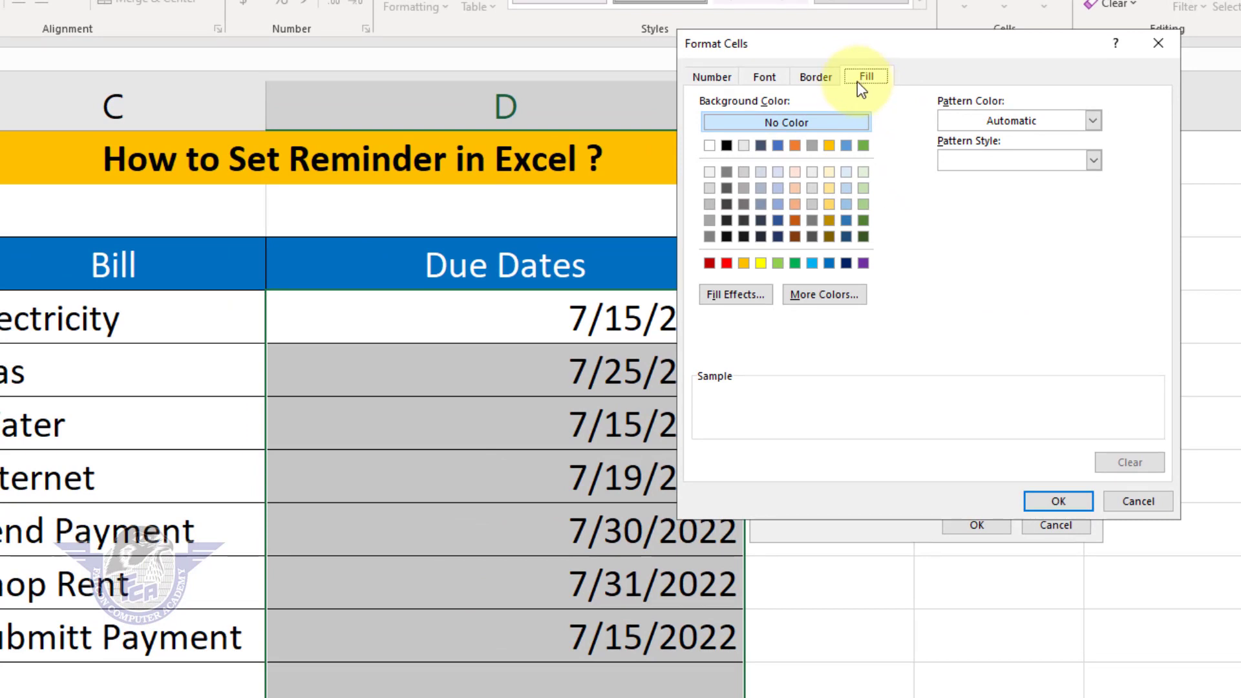
{"action": "left_click", "coordinate": [709, 262]}
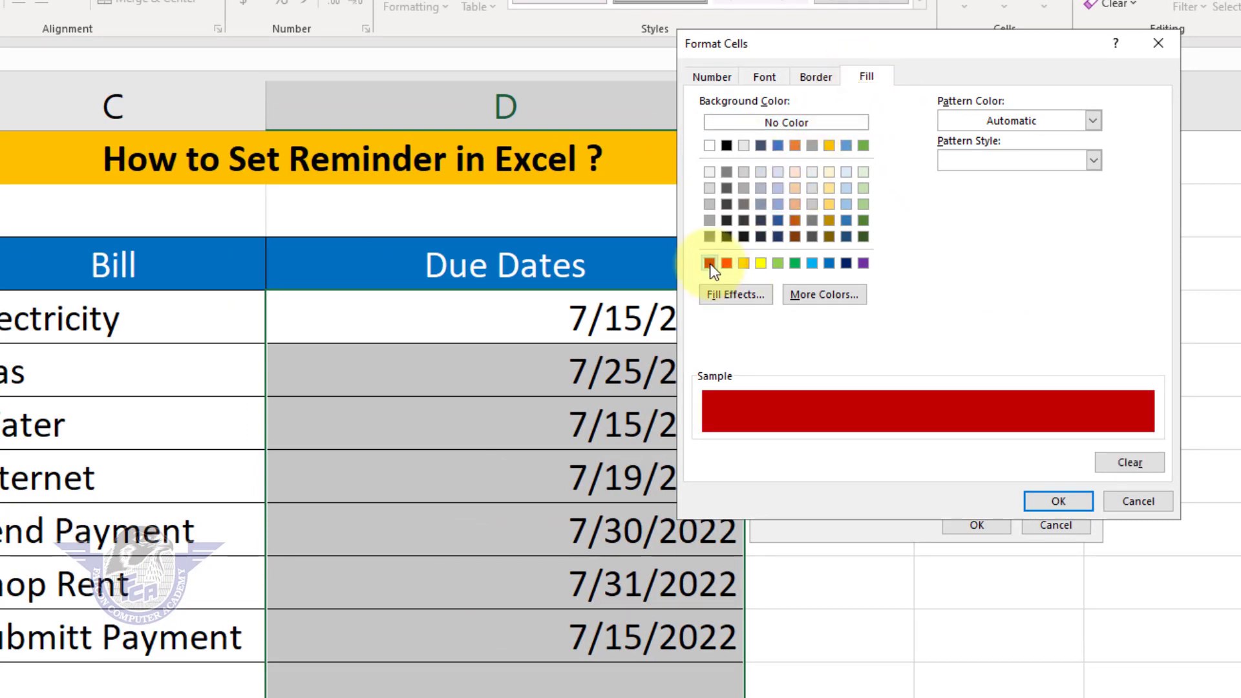
{"action": "left_click", "coordinate": [769, 79]}
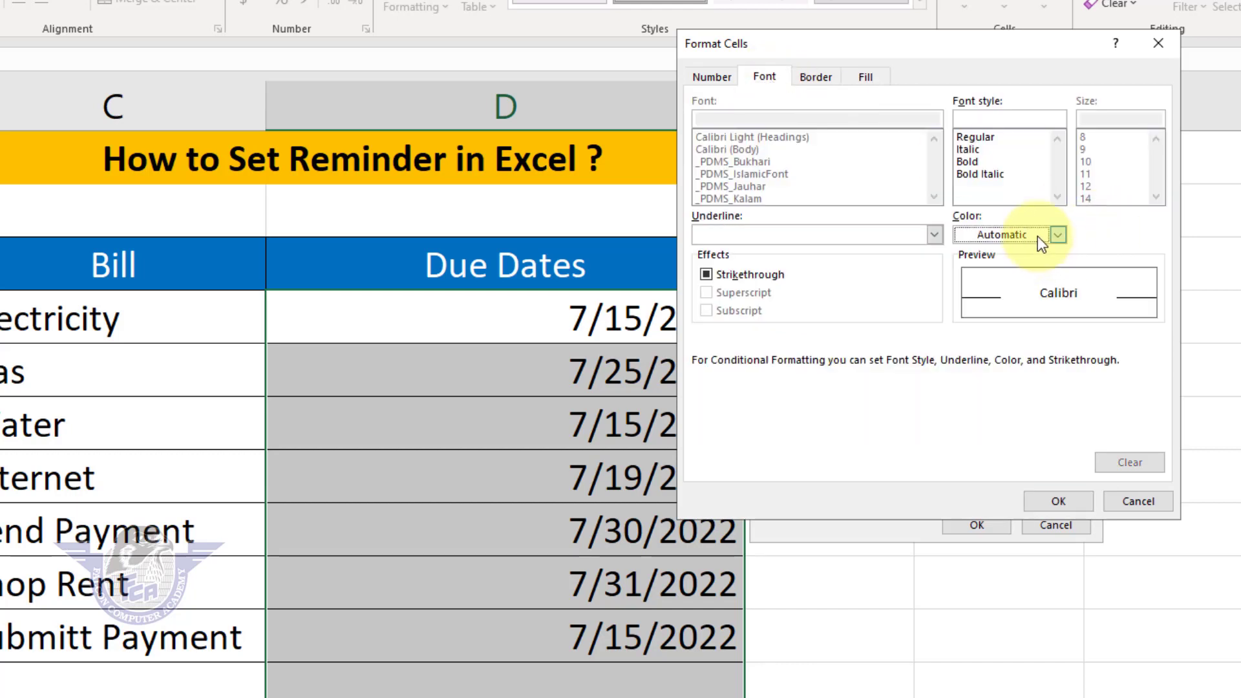
{"action": "left_click", "coordinate": [1057, 236]}
{"action": "left_click", "coordinate": [964, 315]}
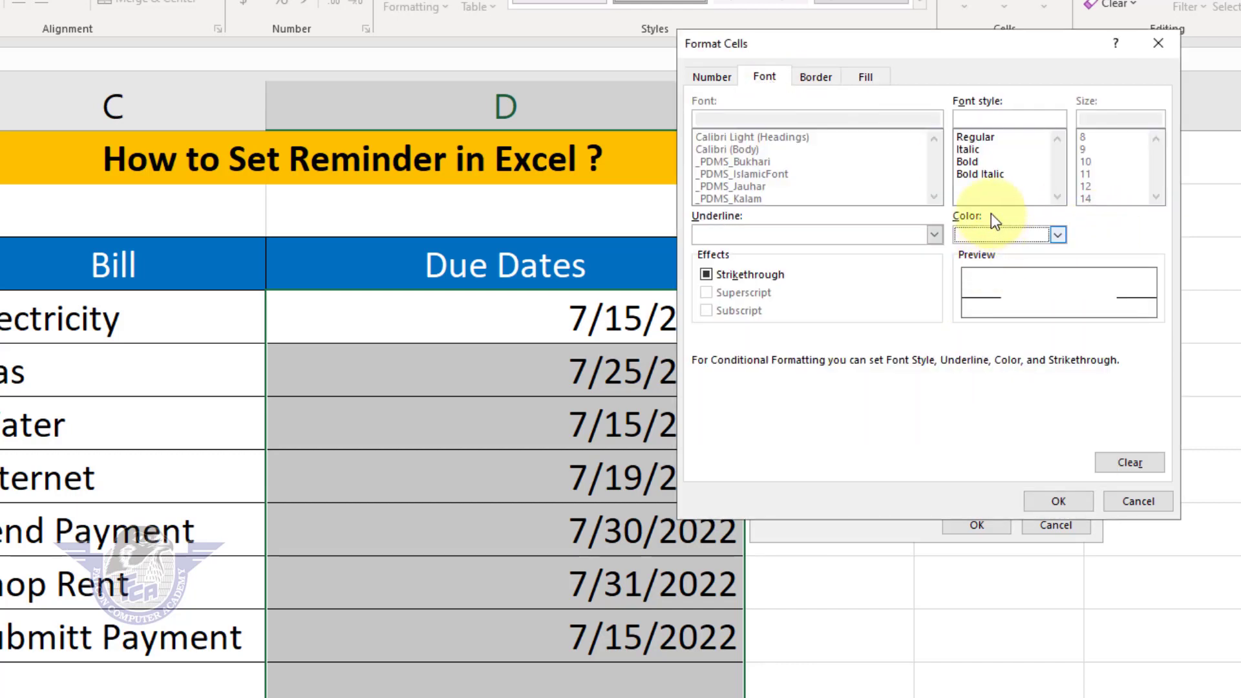
{"action": "left_click", "coordinate": [970, 162]}
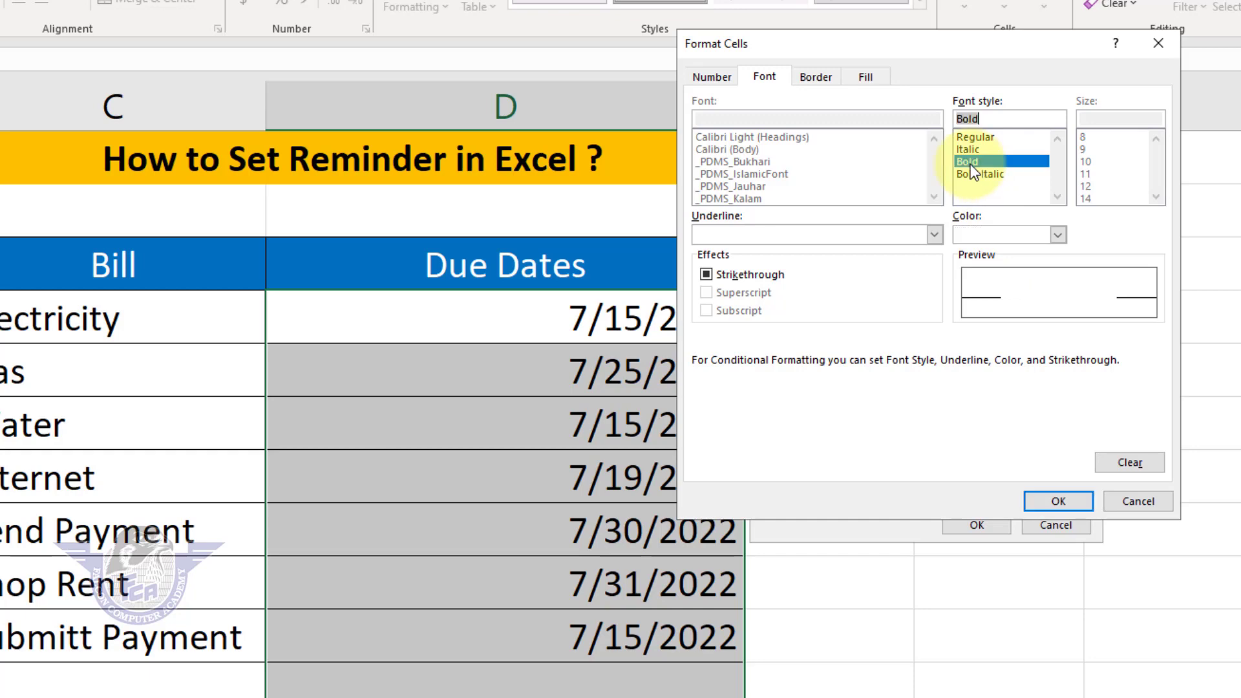
{"action": "left_click", "coordinate": [1053, 501]}
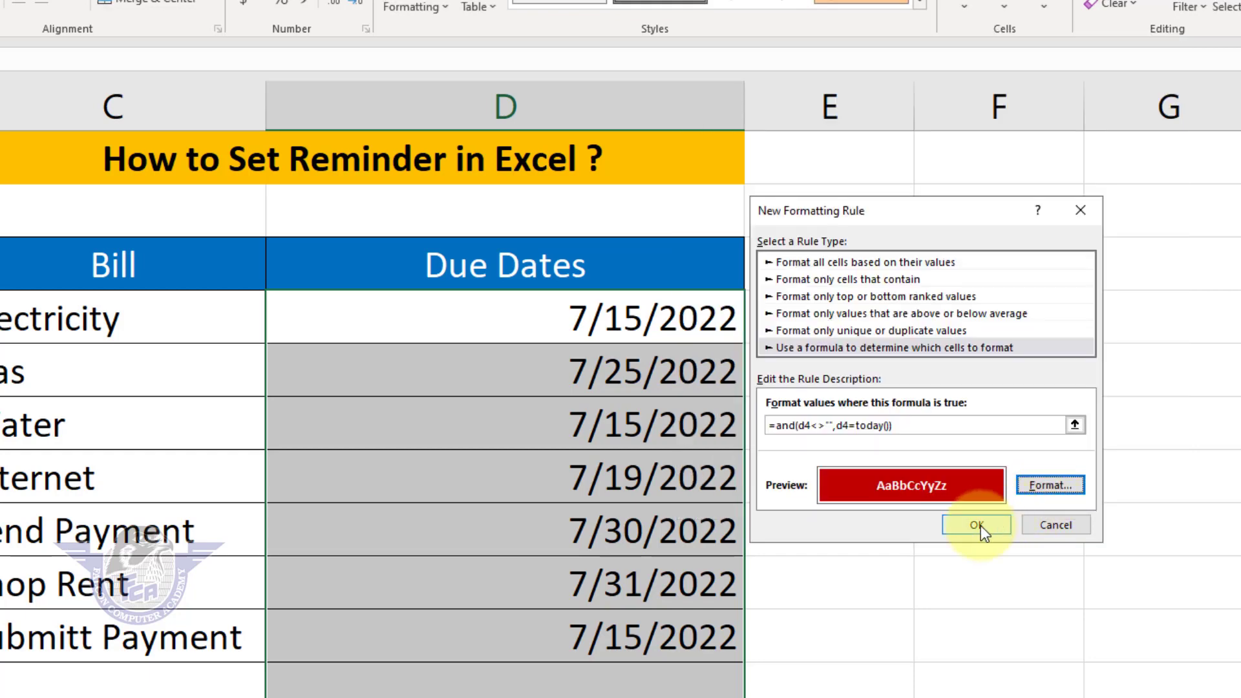
{"action": "left_click", "coordinate": [979, 525]}
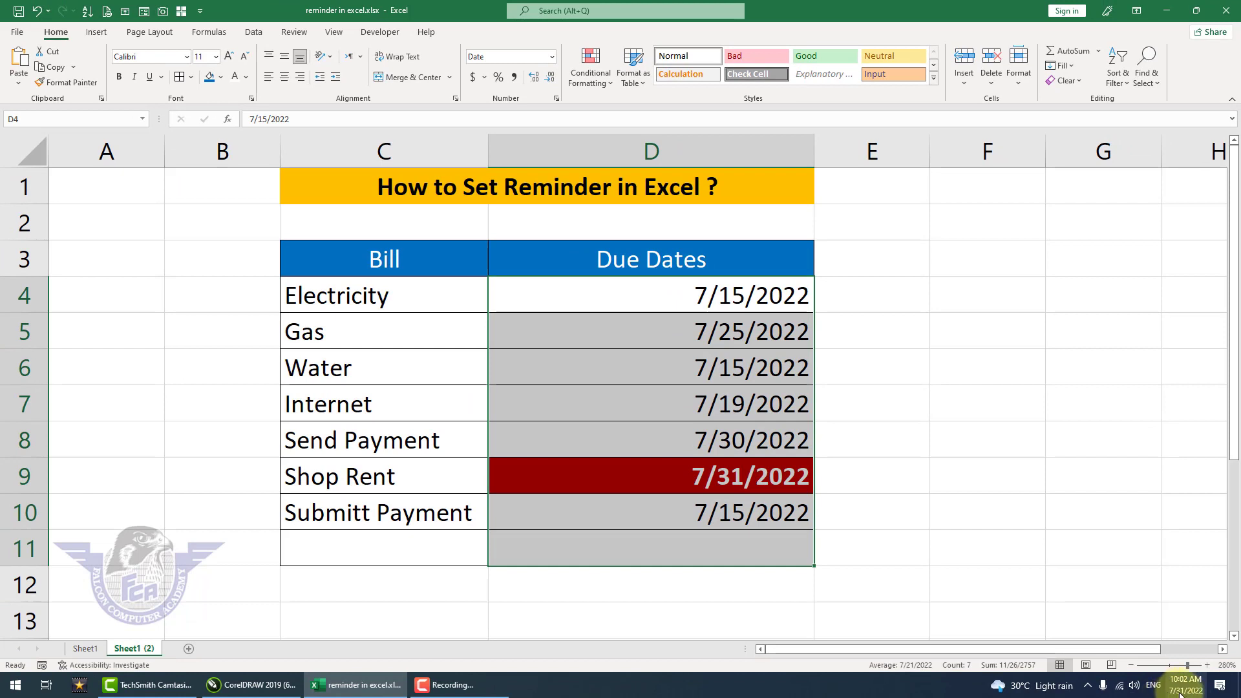
{"action": "mouse_move", "coordinate": [1180, 693]}
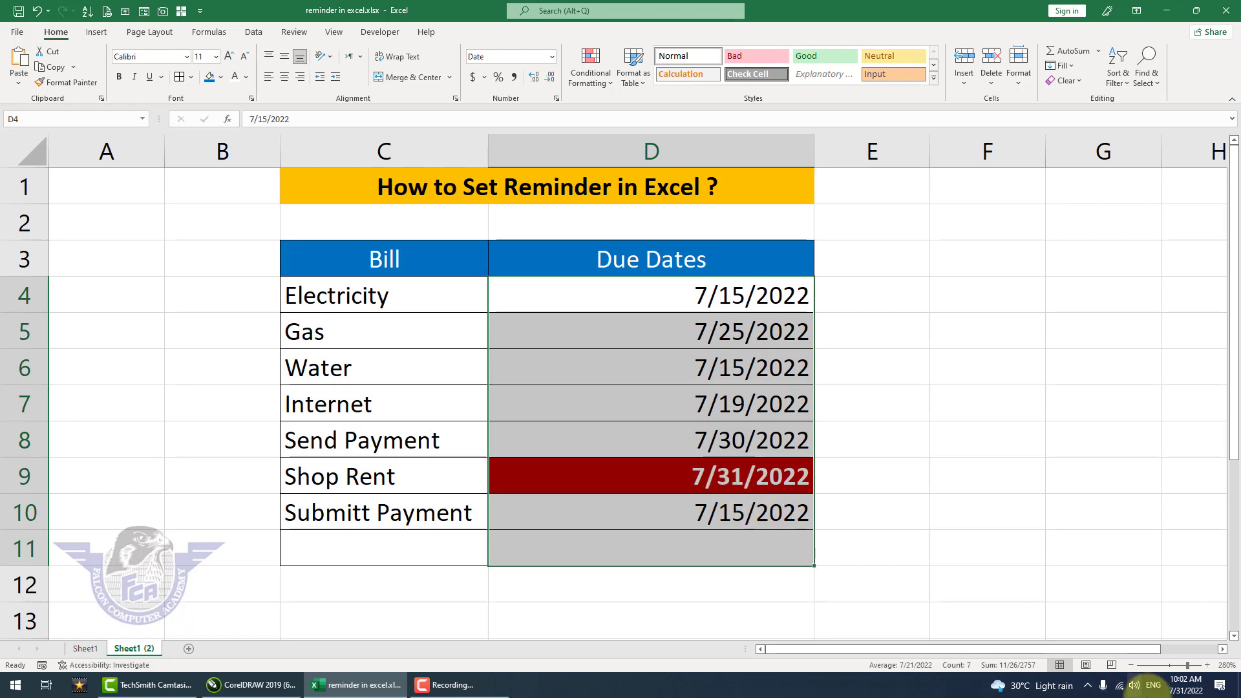
{"action": "left_click", "coordinate": [986, 528]}
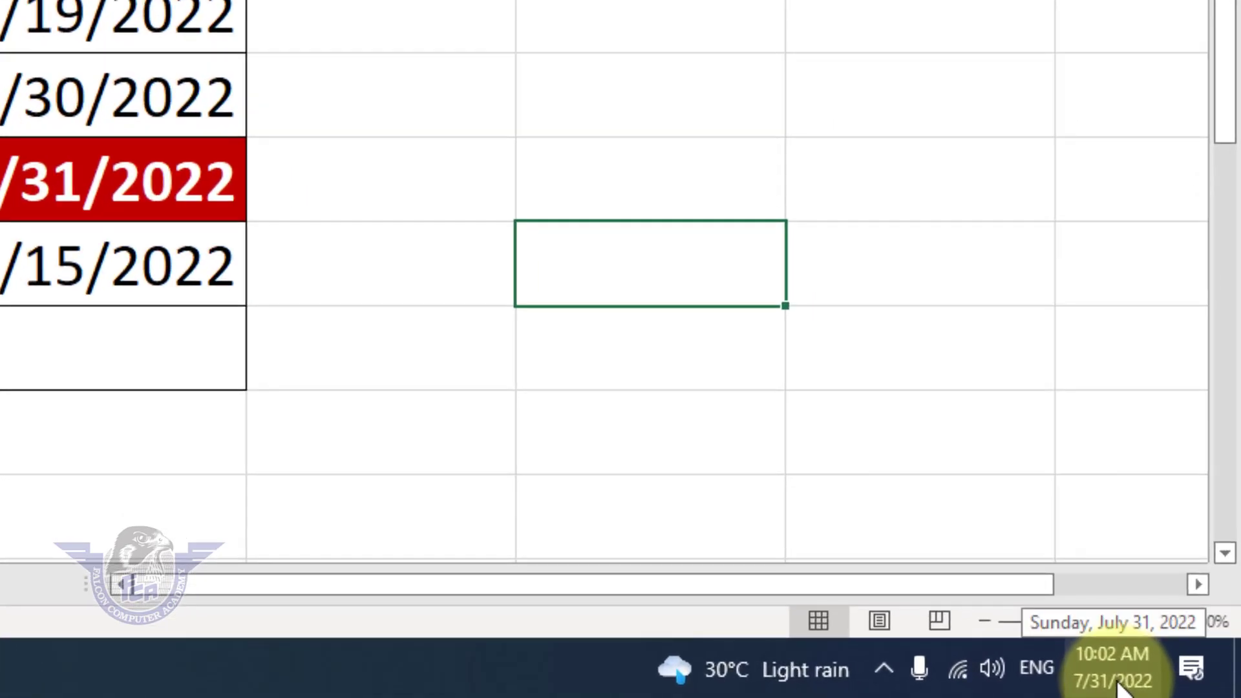
Set the system date to July 15, 2022, and close the Date and Time, Clock and Region and Settings windows
{"action": "right_click", "coordinate": [1187, 690]}
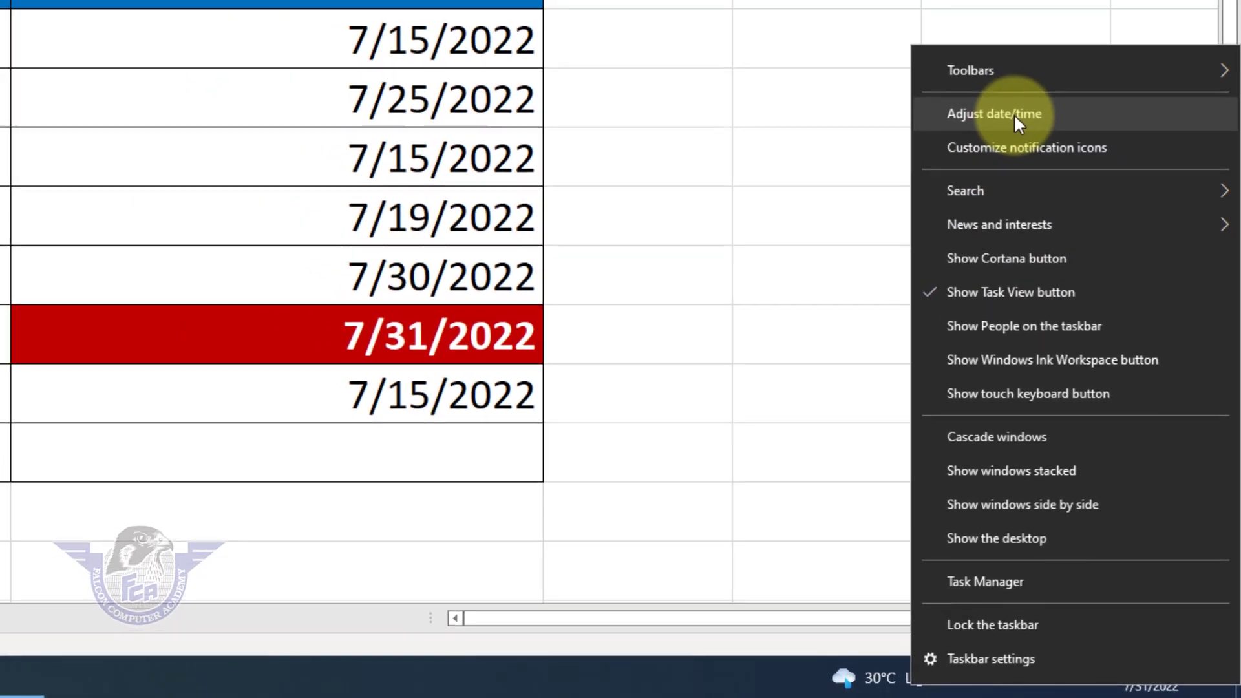
{"action": "left_click", "coordinate": [1013, 114]}
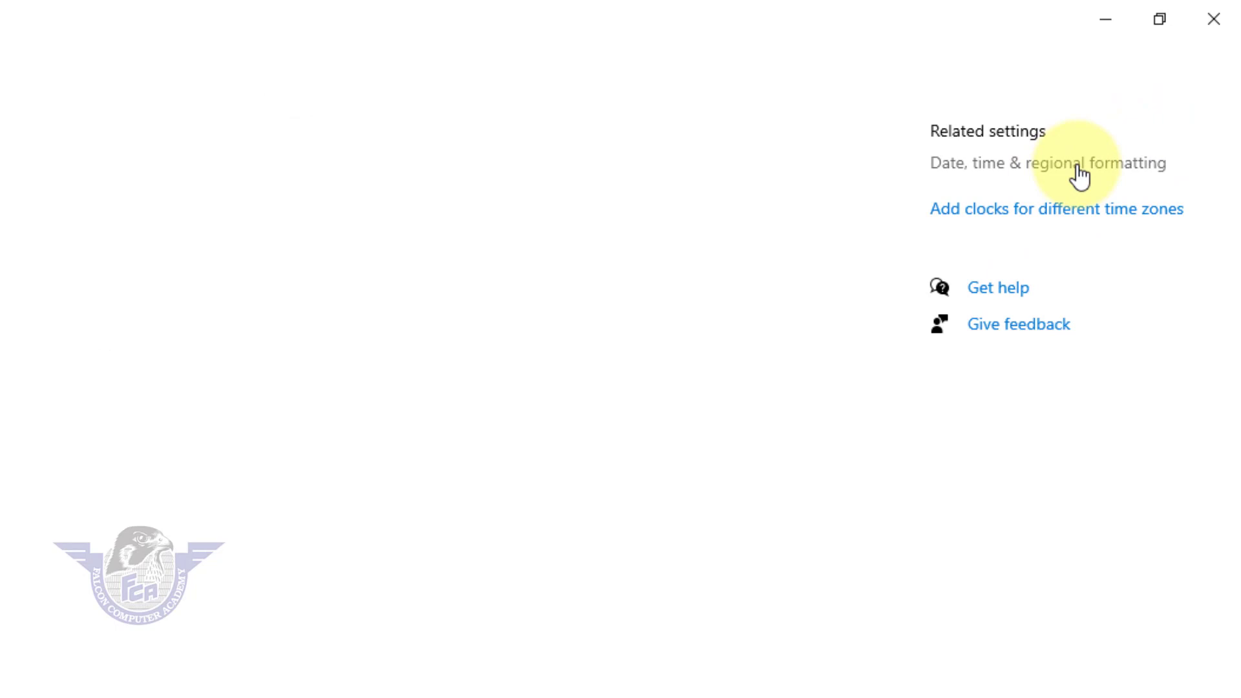
{"action": "left_click", "coordinate": [1079, 176]}
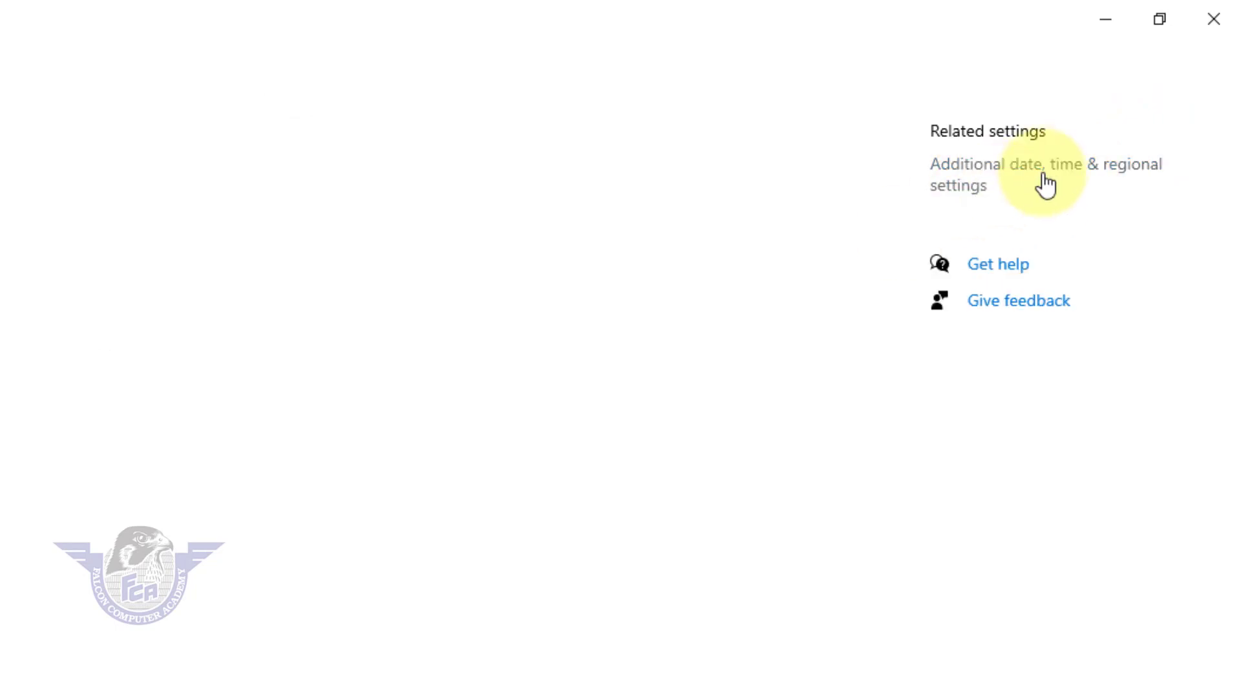
{"action": "left_click", "coordinate": [1045, 184]}
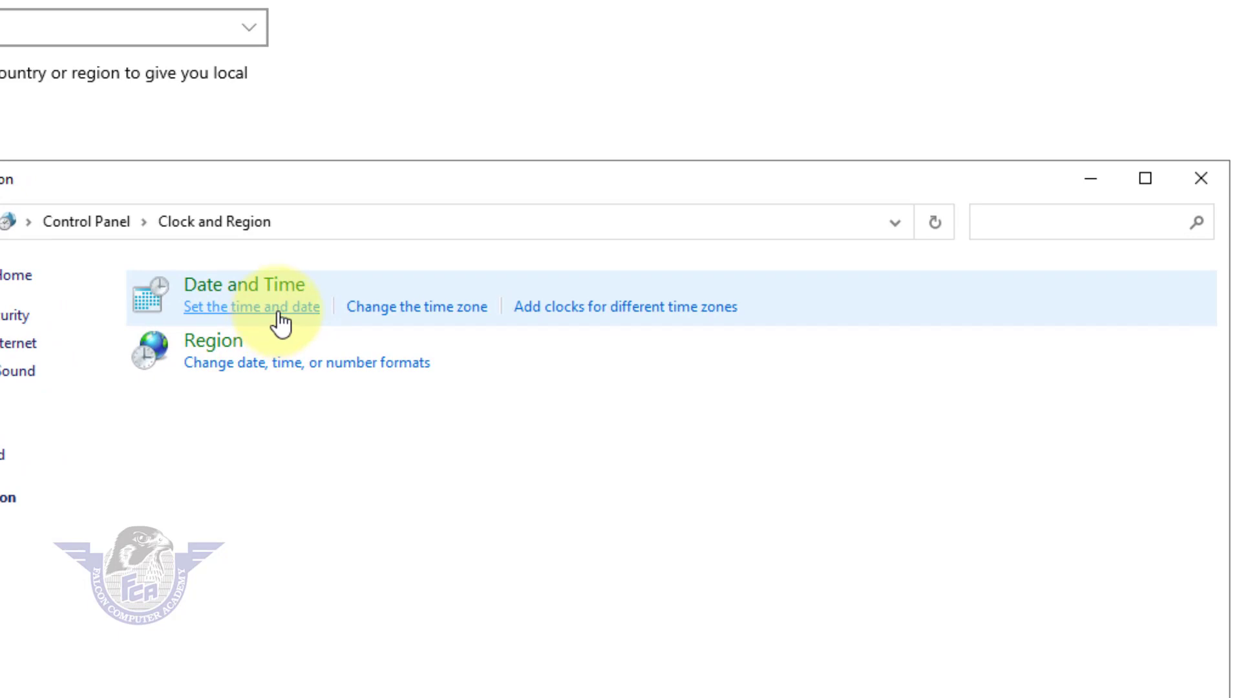
{"action": "left_click", "coordinate": [281, 321]}
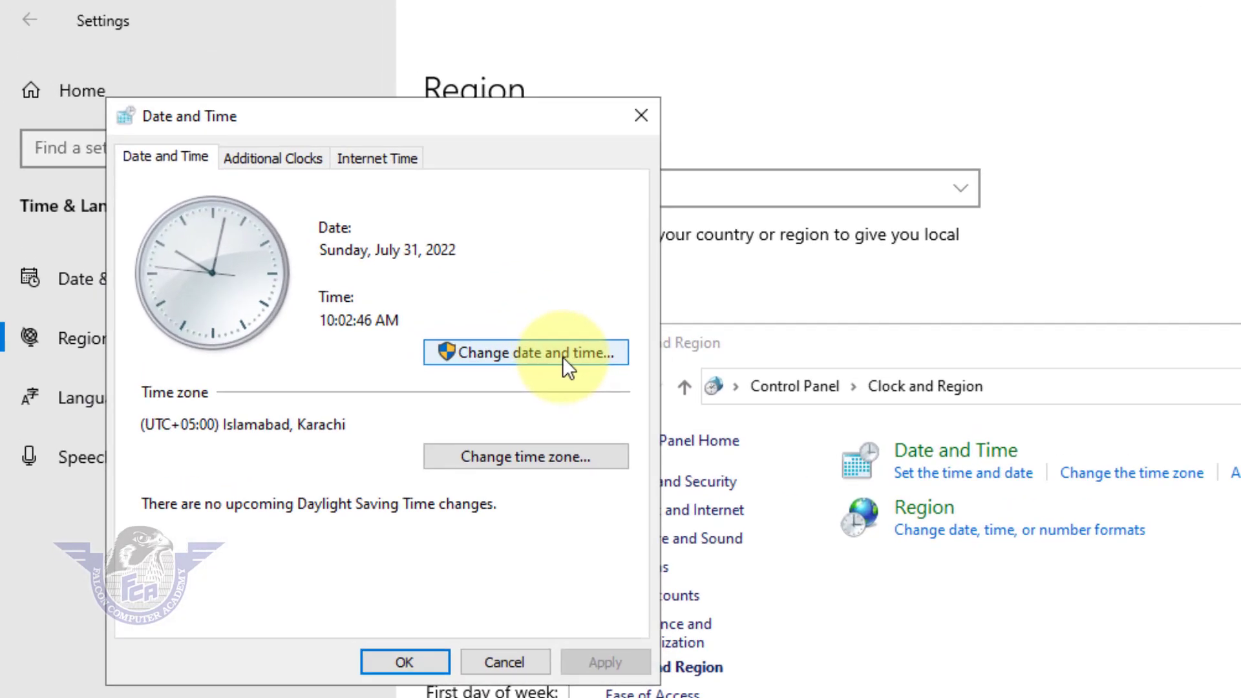
{"action": "left_click", "coordinate": [565, 359]}
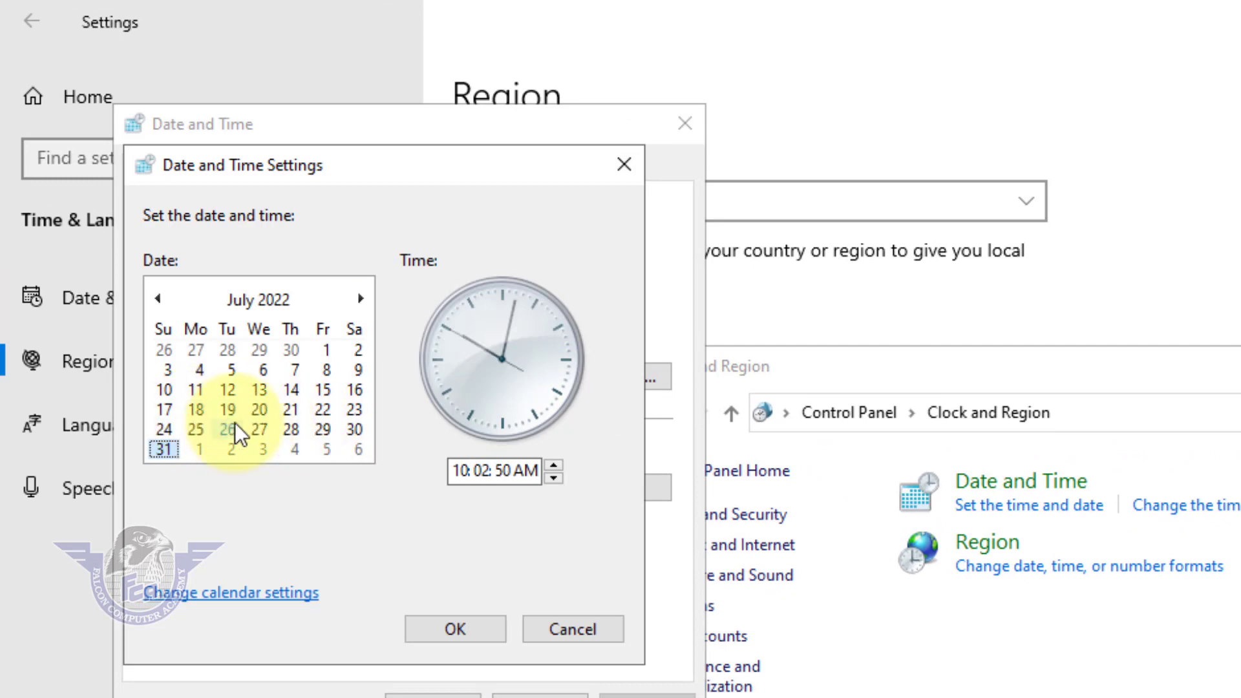
{"action": "left_click", "coordinate": [322, 389]}
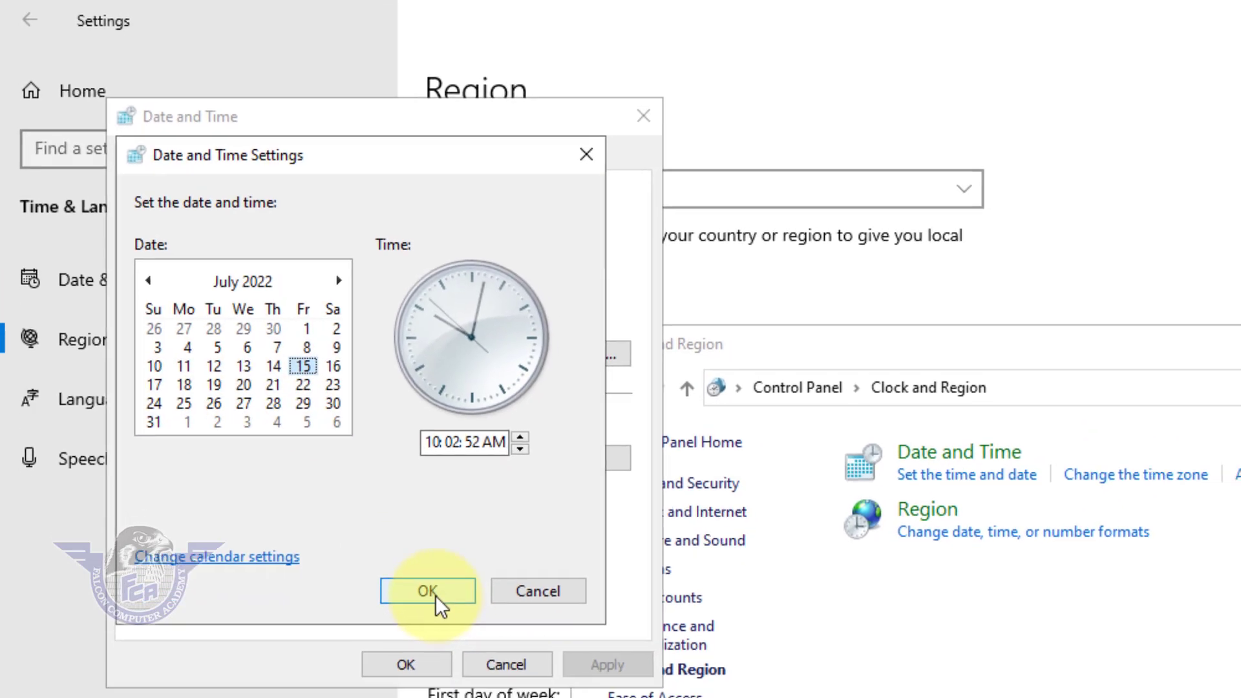
{"action": "left_click", "coordinate": [427, 590]}
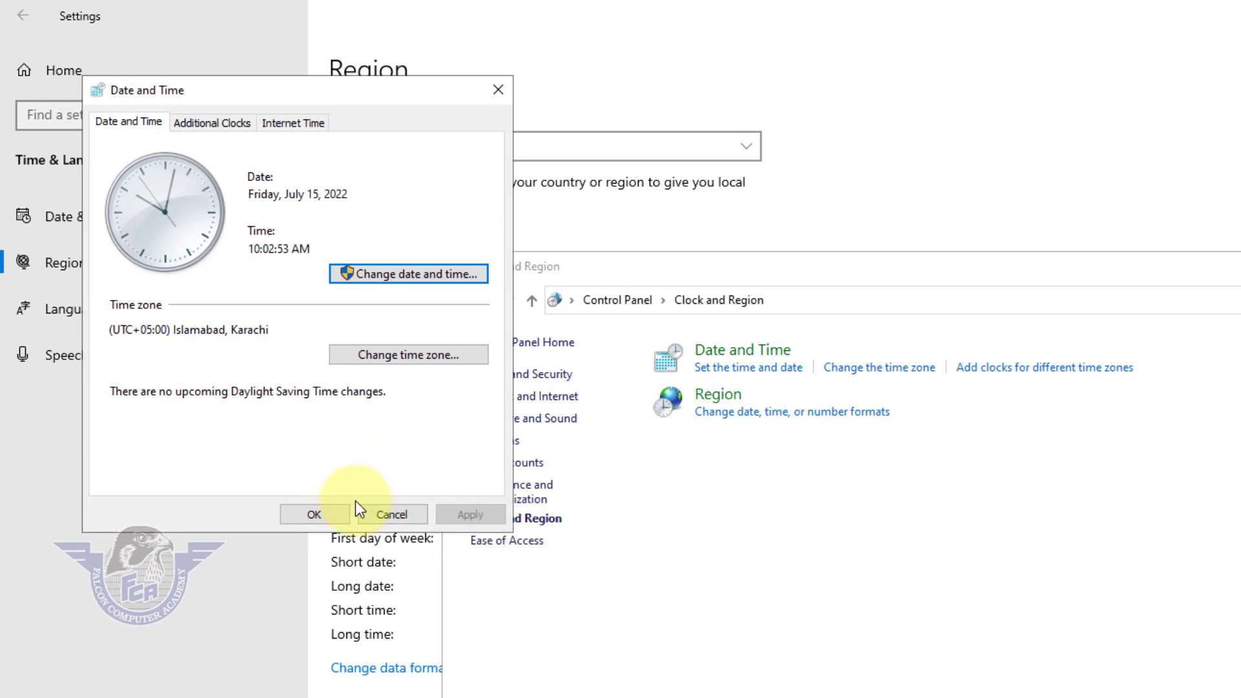
{"action": "left_click", "coordinate": [405, 664]}
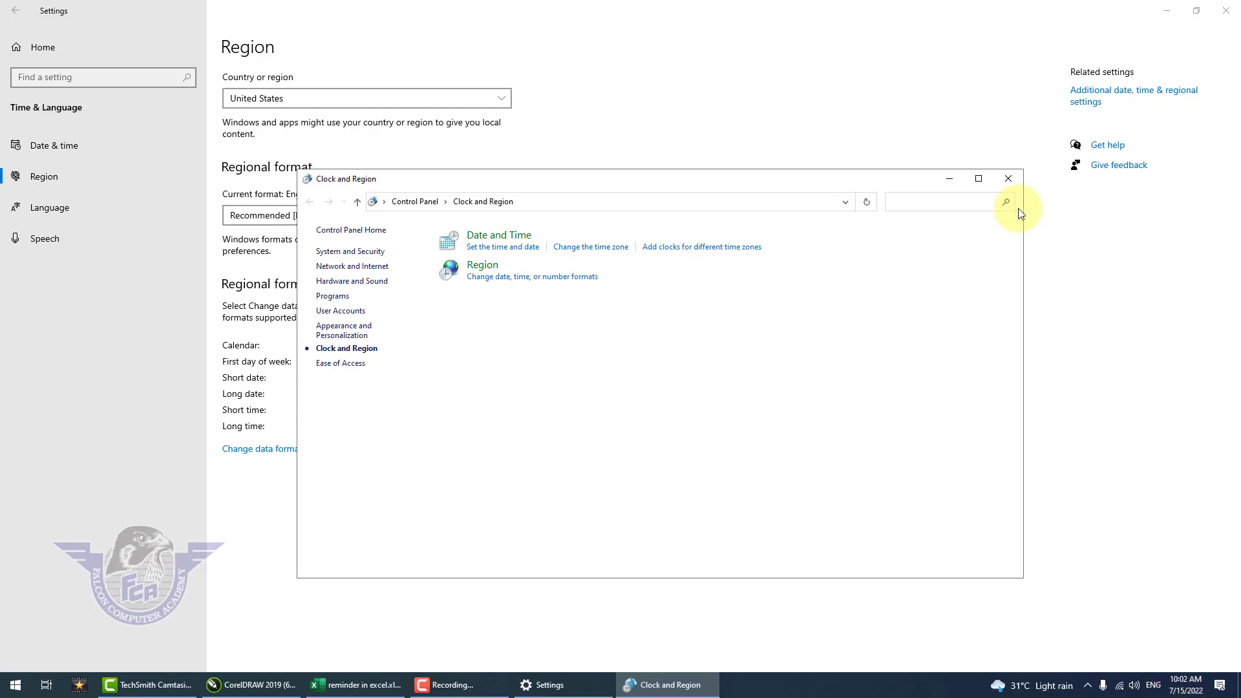
{"action": "left_click", "coordinate": [1008, 179]}
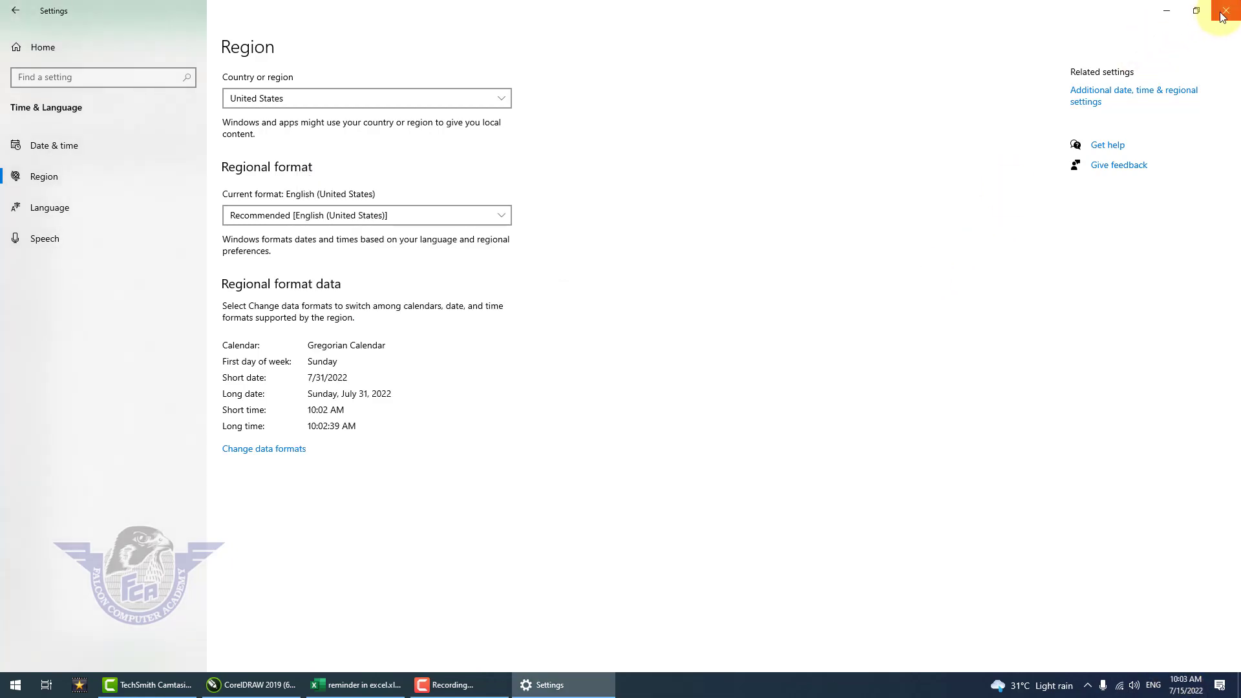
{"action": "left_click", "coordinate": [1226, 11]}
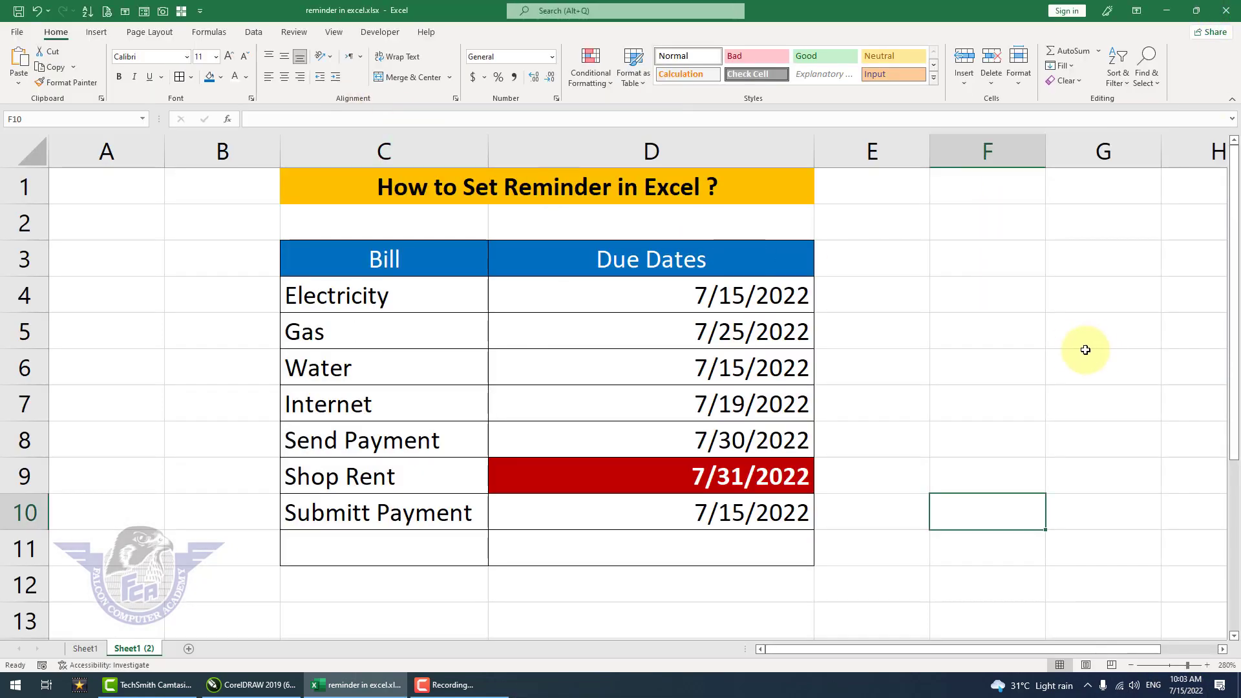
Try to update the due-date highlighting on Sheet1 (2) by refreshing all workbook data
{"action": "left_click", "coordinate": [1065, 361]}
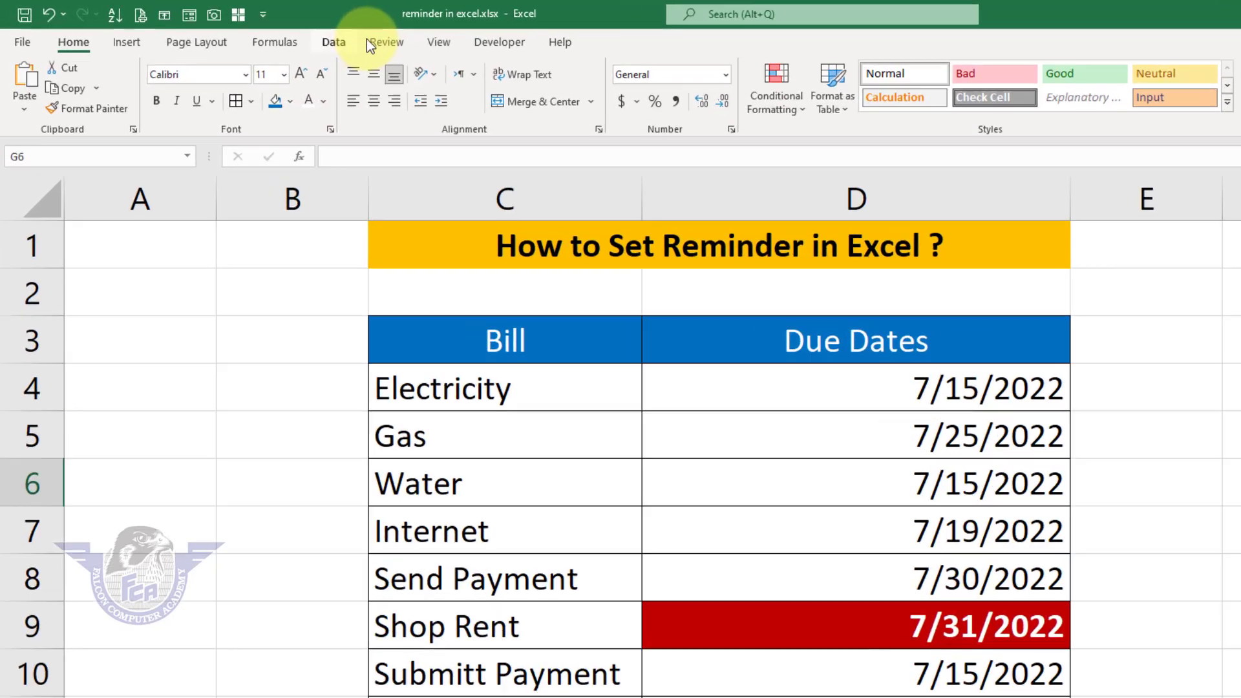
{"action": "left_click", "coordinate": [253, 32]}
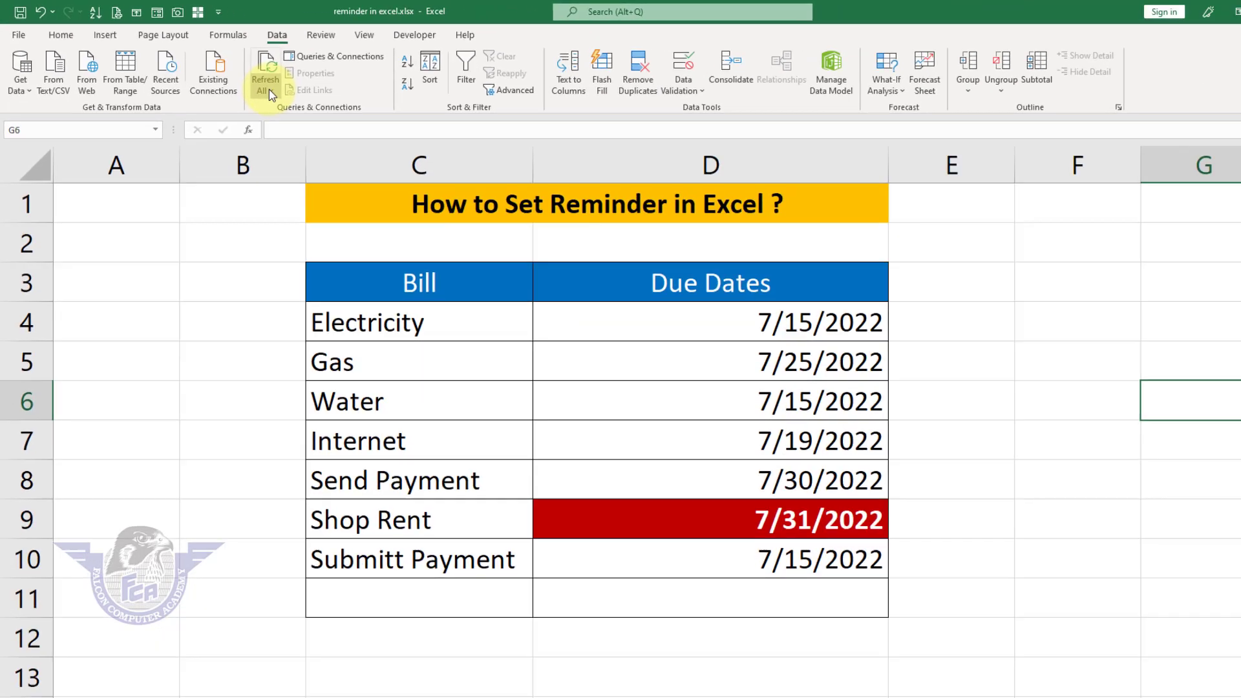
{"action": "left_click", "coordinate": [450, 150]}
{"action": "left_click", "coordinate": [267, 99]}
{"action": "left_click", "coordinate": [901, 428]}
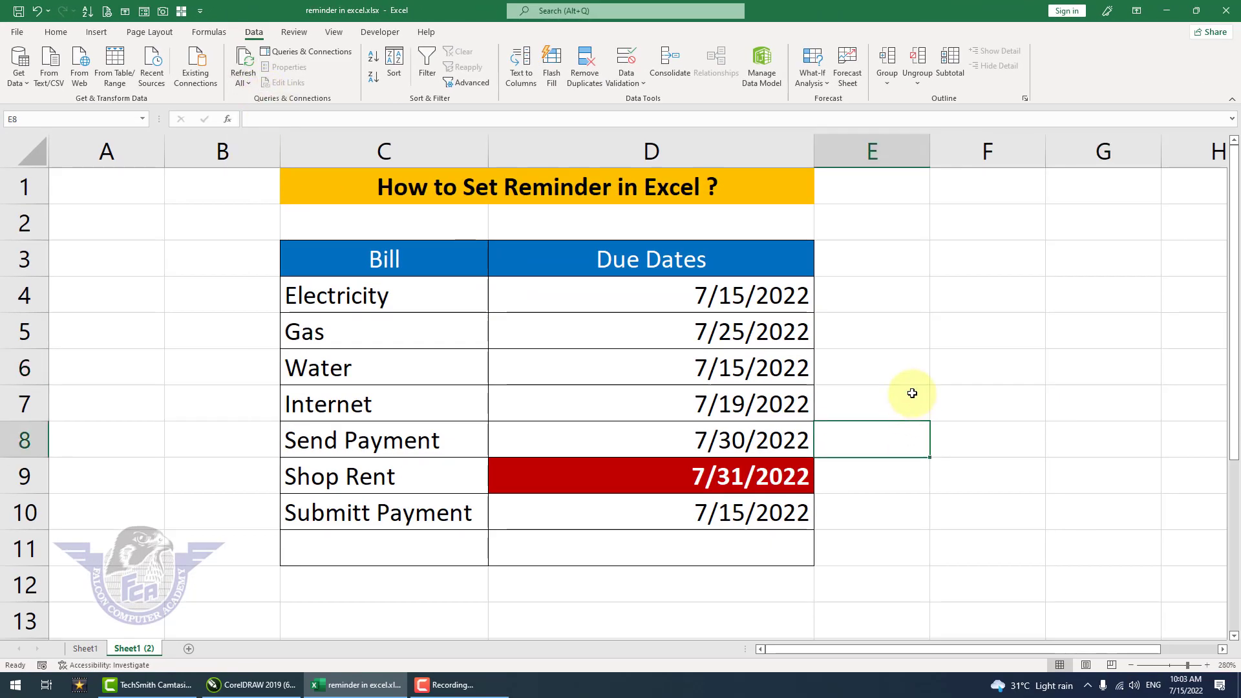
{"action": "left_click", "coordinate": [909, 395]}
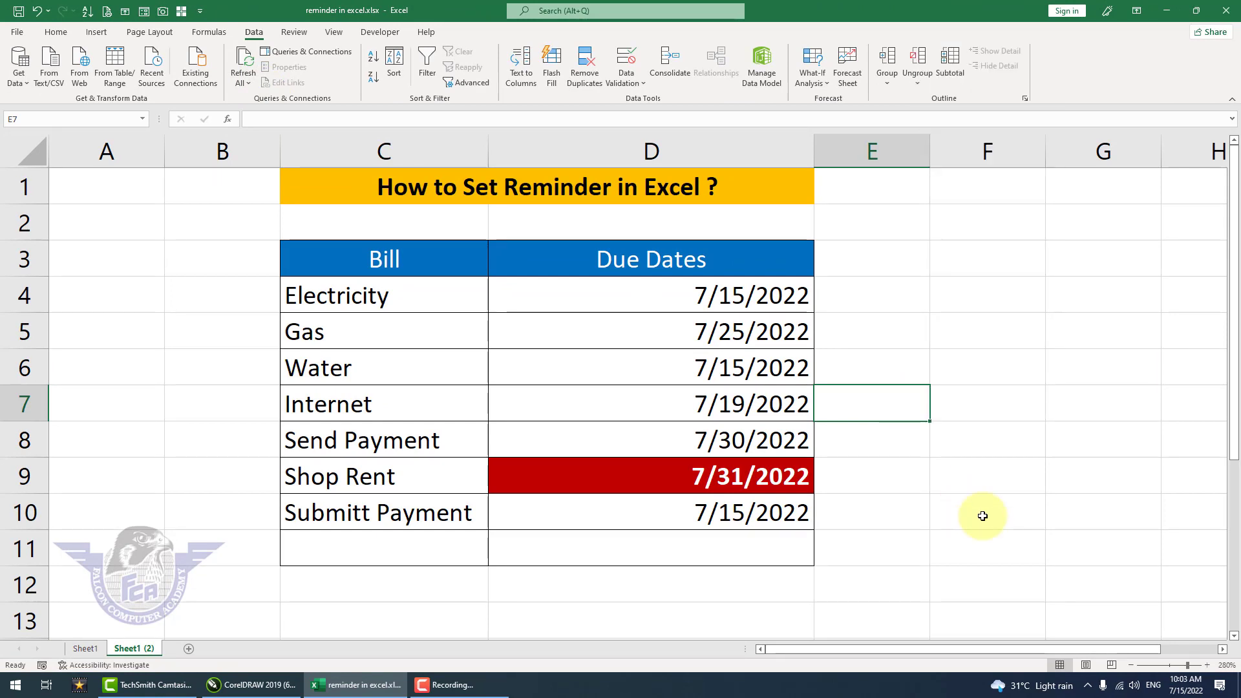
{"action": "right_click", "coordinate": [950, 252]}
{"action": "key", "text": "Escape"}
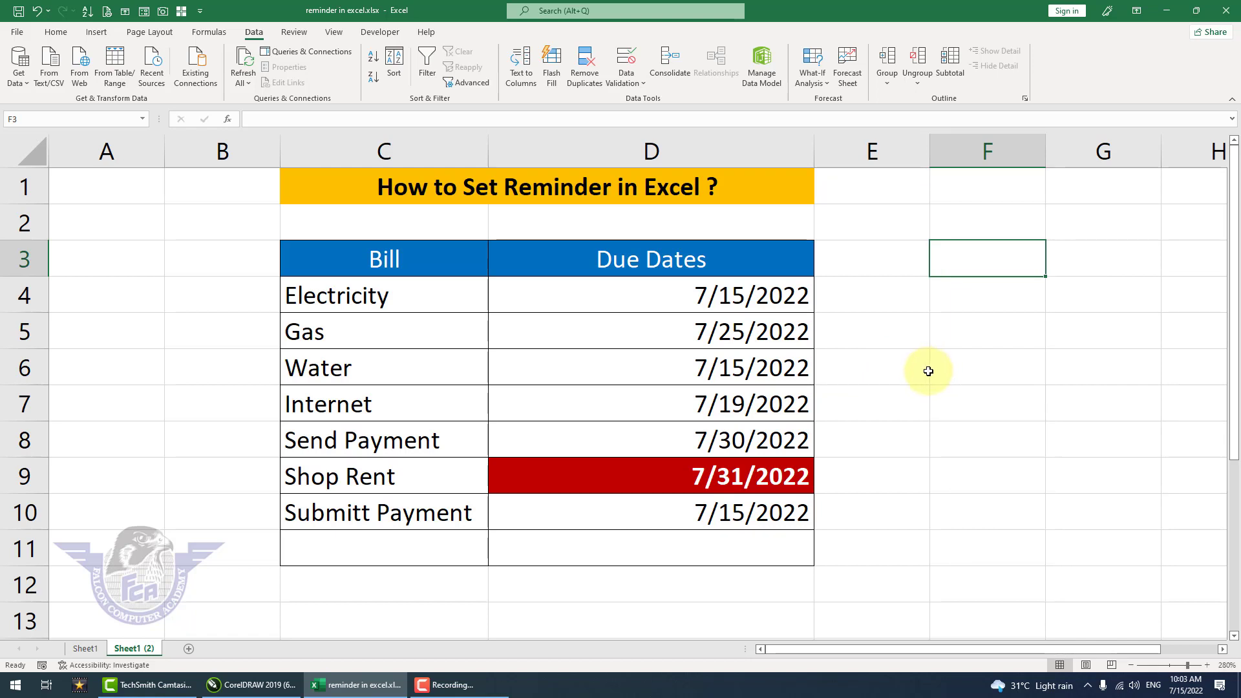
Close reminder in excel.xlsx with its changes saved and reopen it from the recent workbooks
{"action": "left_click", "coordinate": [25, 35]}
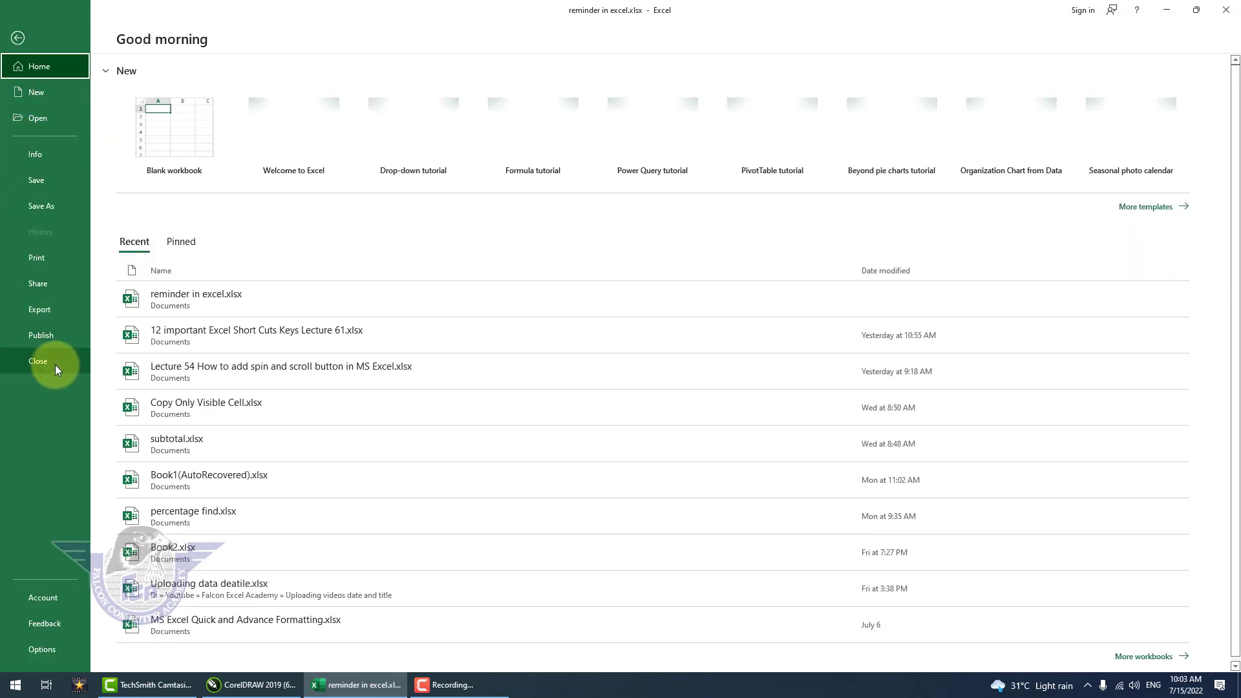
{"action": "key", "text": "Escape"}
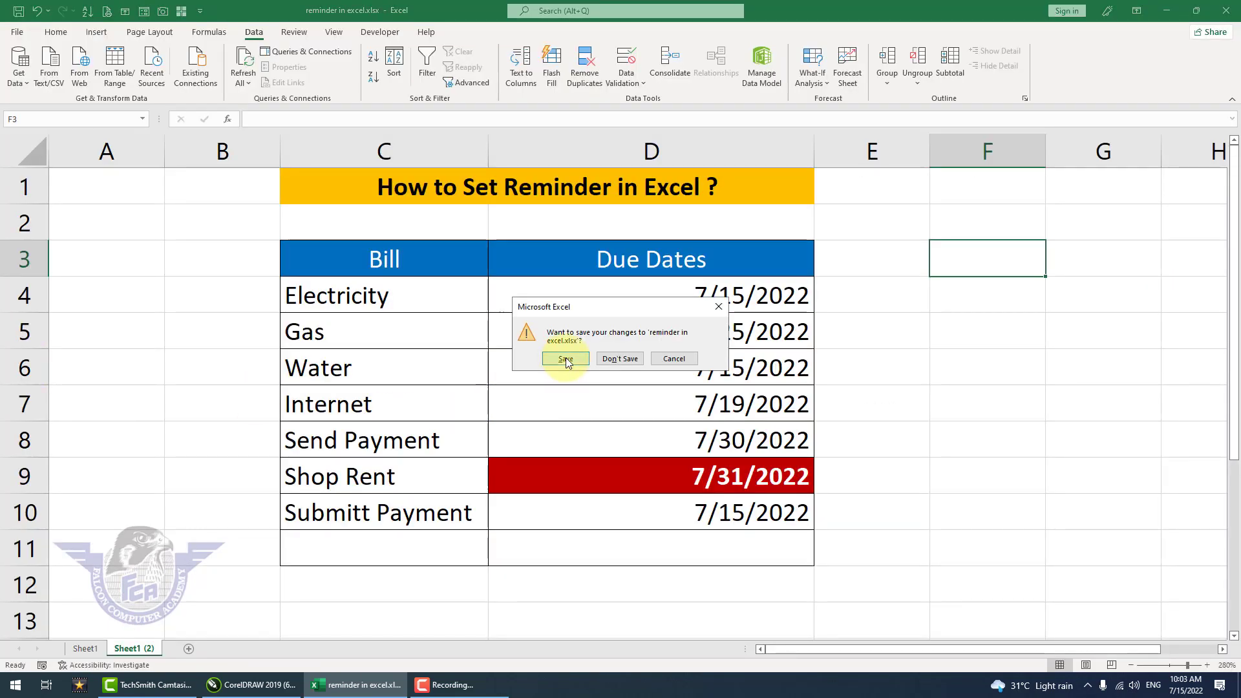
{"action": "left_click", "coordinate": [563, 358]}
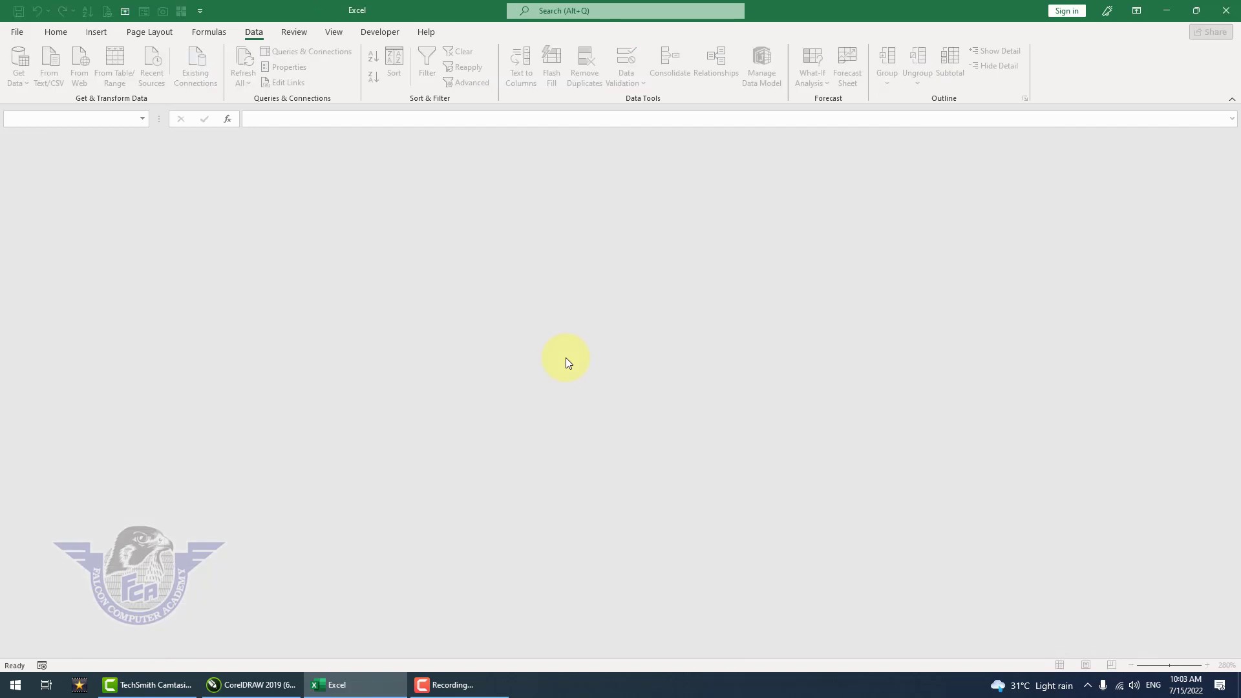
{"action": "left_click", "coordinate": [17, 30]}
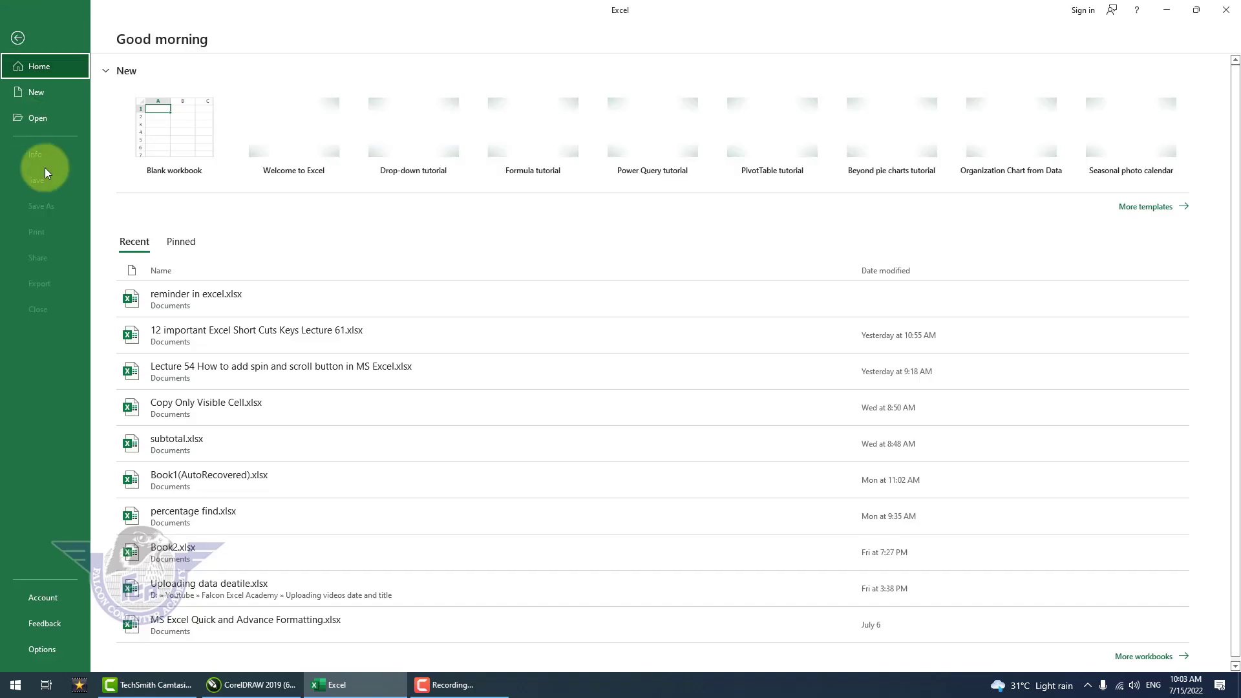
{"action": "left_click", "coordinate": [192, 301]}
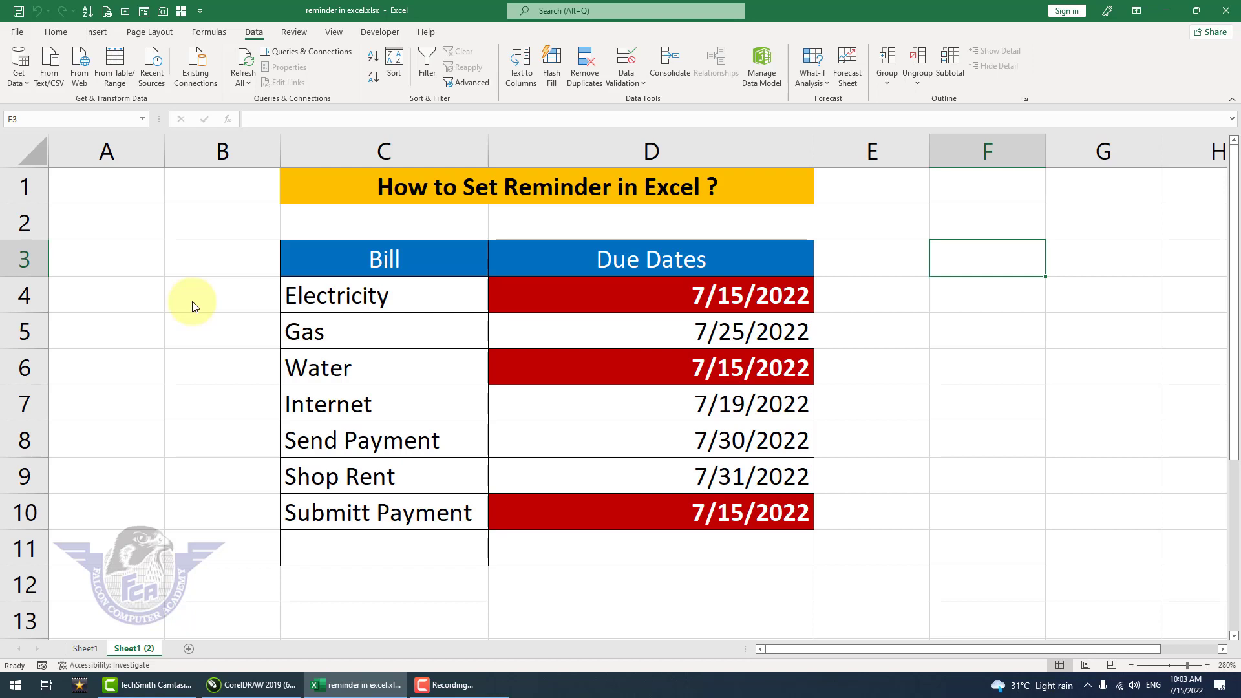